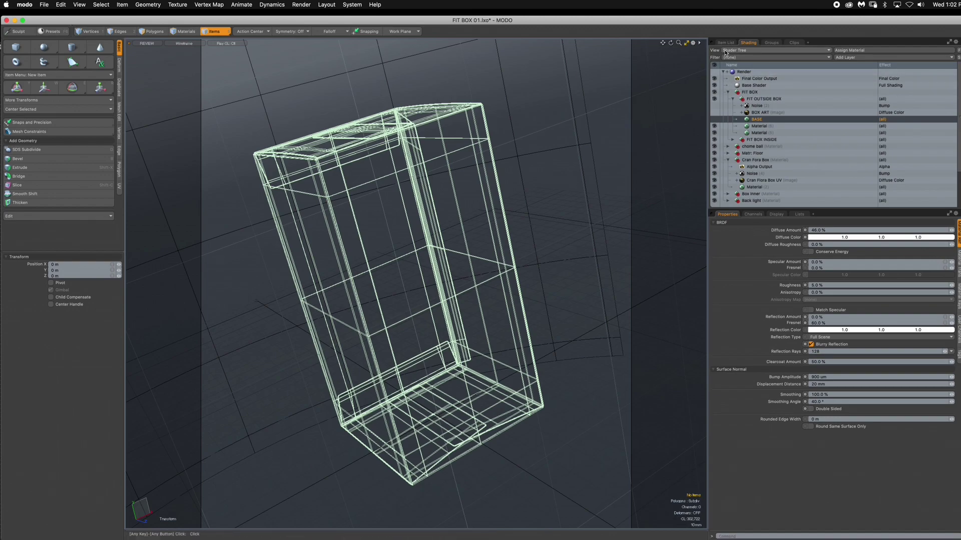
# Select the FIT BOX mesh within its group, set the viewport shading to Reflection and activate polygon selection mode.
pyautogui.click(726, 44)
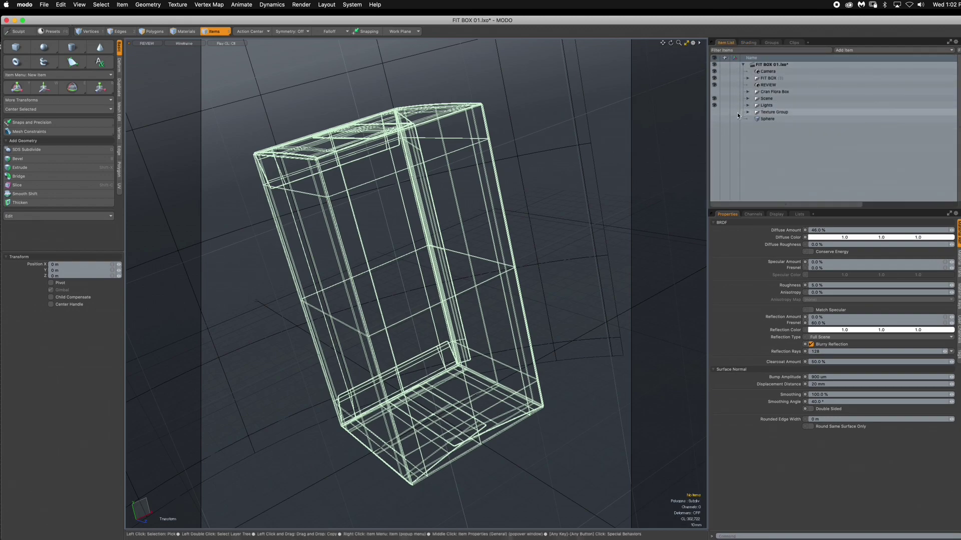
pyautogui.click(747, 78)
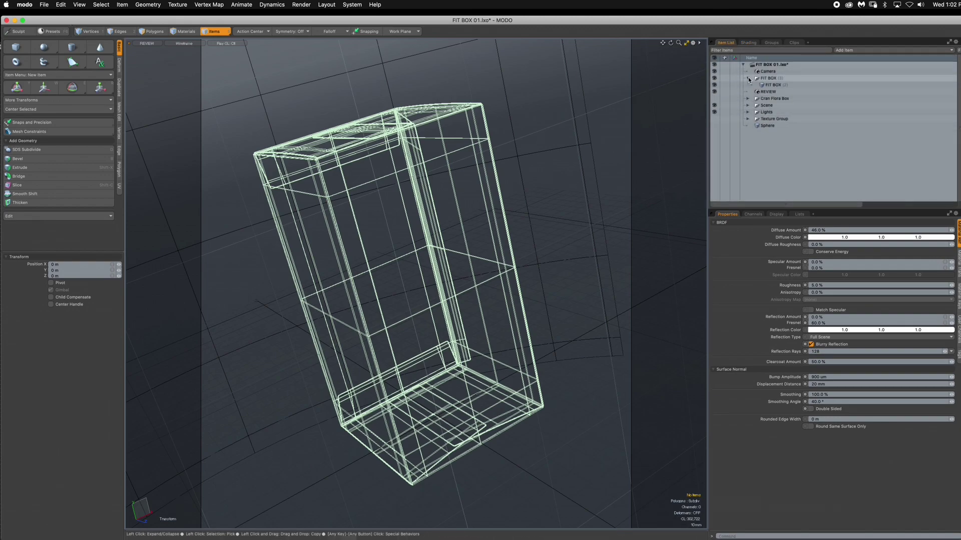
pyautogui.click(772, 85)
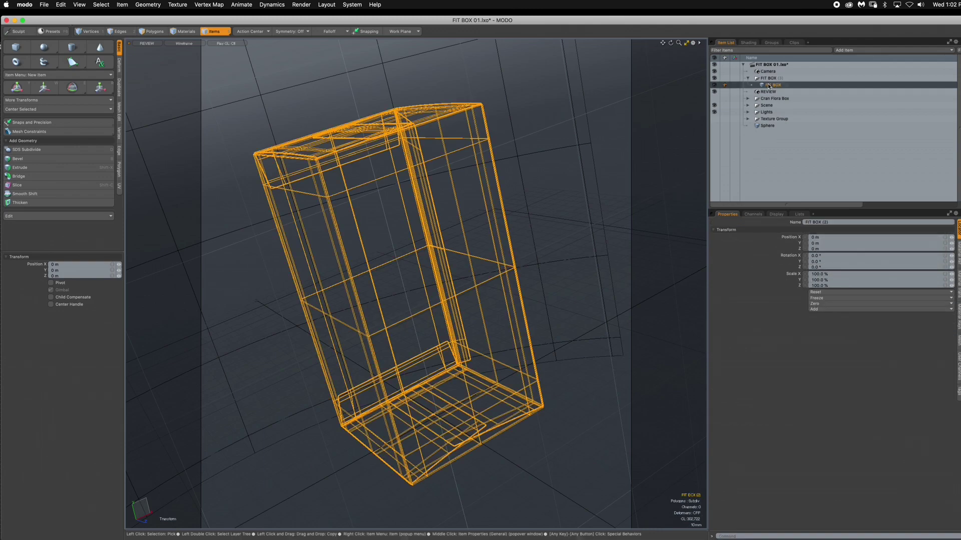
pyautogui.click(183, 43)
pyautogui.click(169, 92)
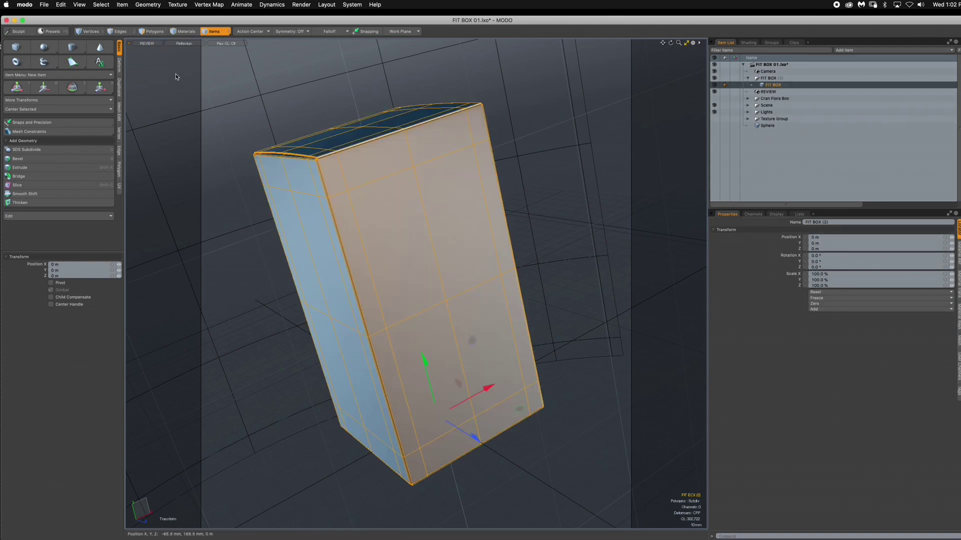
pyautogui.click(151, 32)
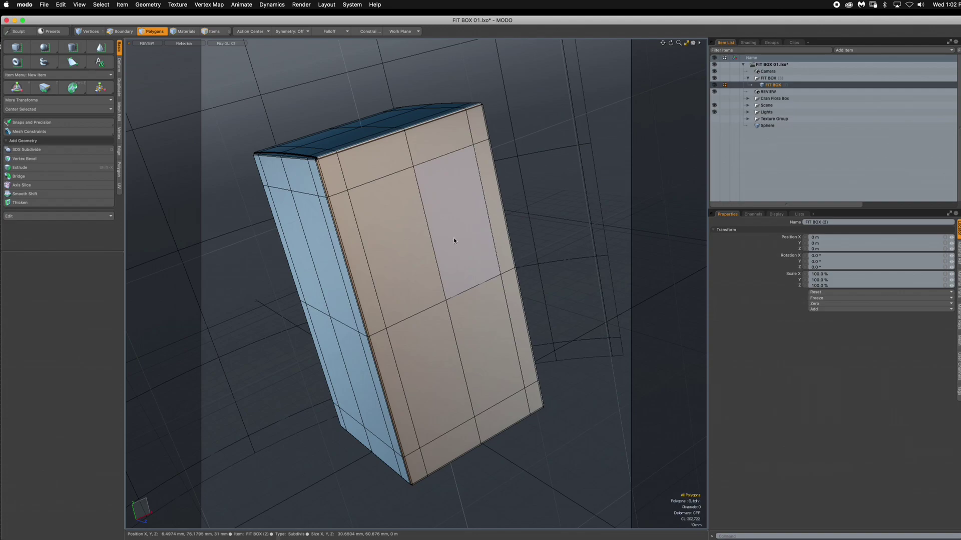
# Examine the box, the curved backdrop and the surrounding scene from several angles in a perspective view.
pyautogui.hotkey('ctrl', 'space')
pyautogui.click(479, 218)
pyautogui.keyDown('alt'); pyautogui.moveTo(420, 228); pyautogui.dragTo(487, 234); pyautogui.keyUp('alt')
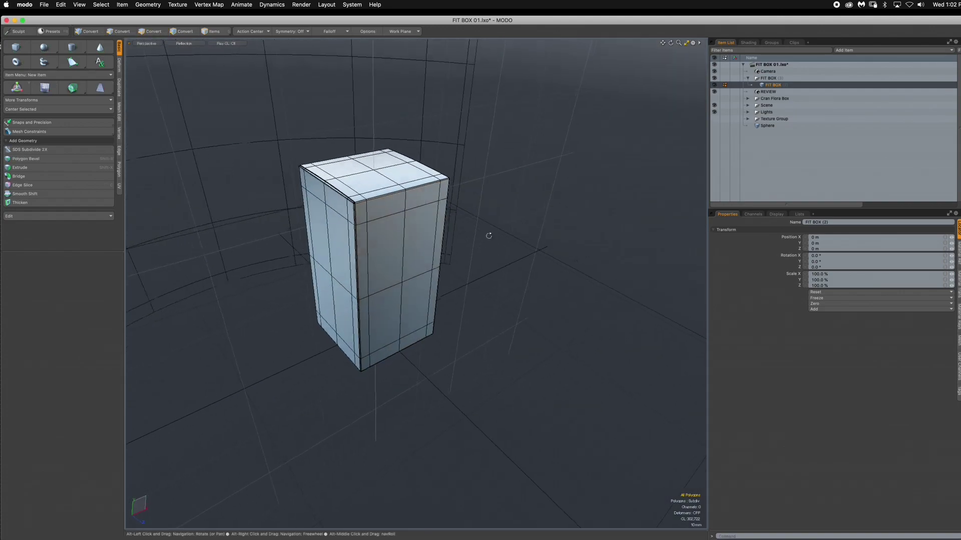
pyautogui.scroll(8, 382, 187)
pyautogui.keyDown('alt'); pyautogui.moveTo(370, 250); pyautogui.dragTo(486, 235); pyautogui.keyUp('alt')
pyautogui.keyDown('alt'); pyautogui.moveTo(309, 231); pyautogui.dragTo(547, 367); pyautogui.keyUp('alt')
pyautogui.keyDown('alt'); pyautogui.moveTo(281, 221); pyautogui.dragTo(351, 225); pyautogui.keyUp('alt')
pyautogui.keyDown('alt'); pyautogui.keyDown('shift'); pyautogui.moveTo(440, 281); pyautogui.dragTo(427, 151); pyautogui.keyUp('shift'); pyautogui.keyUp('alt')
pyautogui.keyDown('alt'); pyautogui.moveTo(531, 231); pyautogui.dragTo(478, 201); pyautogui.keyUp('alt')
pyautogui.keyDown('alt'); pyautogui.keyDown('shift'); pyautogui.moveTo(477, 201); pyautogui.dragTo(464, 294); pyautogui.keyUp('shift'); pyautogui.keyUp('alt')
# Inspect the scene layout in the top view and return to an elevated perspective view showing the box, backdrop and lights.
pyautogui.hotkey('ctrl', 'space')
pyautogui.click(434, 222)
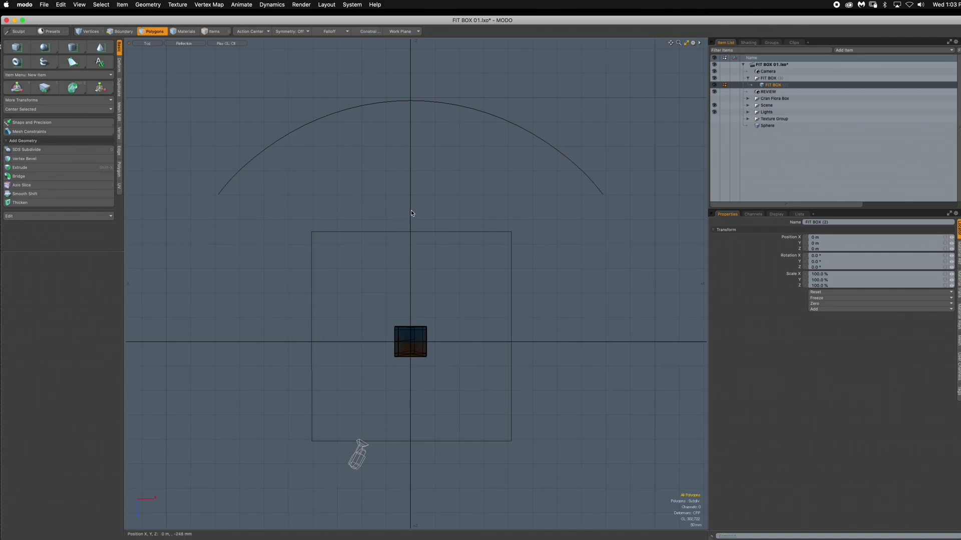
pyautogui.hotkey('ctrl', 'space')
pyautogui.click(439, 187)
pyautogui.keyDown('alt'); pyautogui.moveTo(459, 197); pyautogui.dragTo(377, 241); pyautogui.keyUp('alt')
pyautogui.keyDown('alt'); pyautogui.moveTo(456, 244); pyautogui.dragTo(431, 294); pyautogui.keyUp('alt')
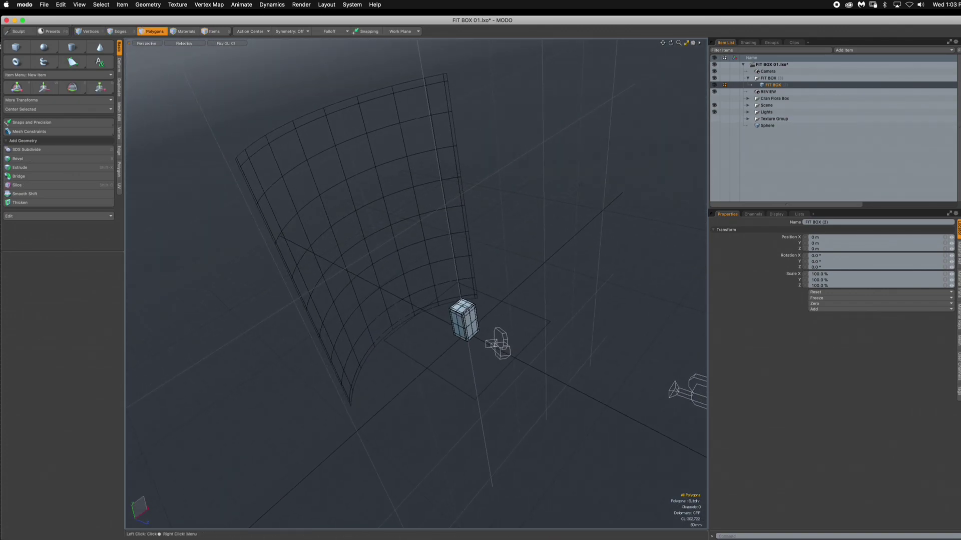
# Open the render preview window, place it over the viewport and show the Shader Tree.
pyautogui.press('F9')
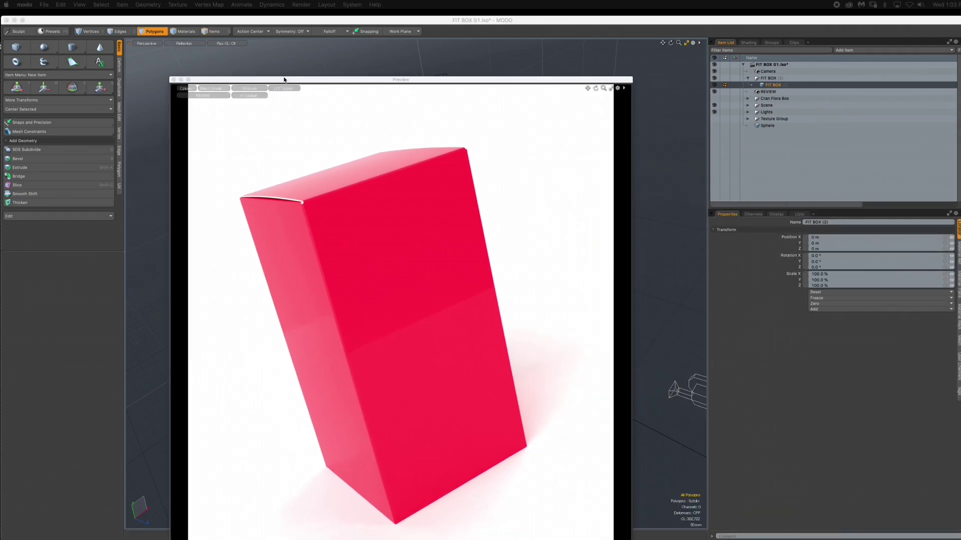
pyautogui.moveTo(237, 44); pyautogui.dragTo(229, 40)
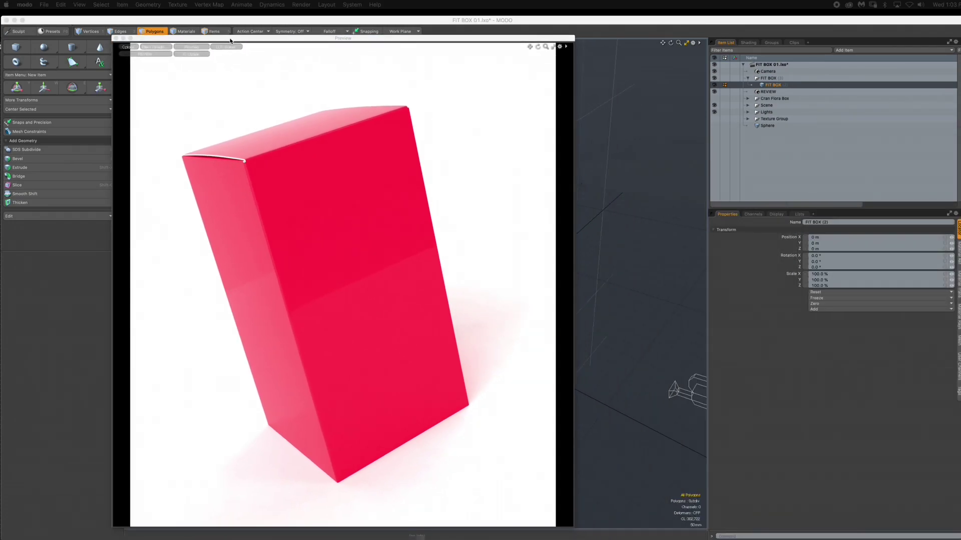
pyautogui.click(748, 43)
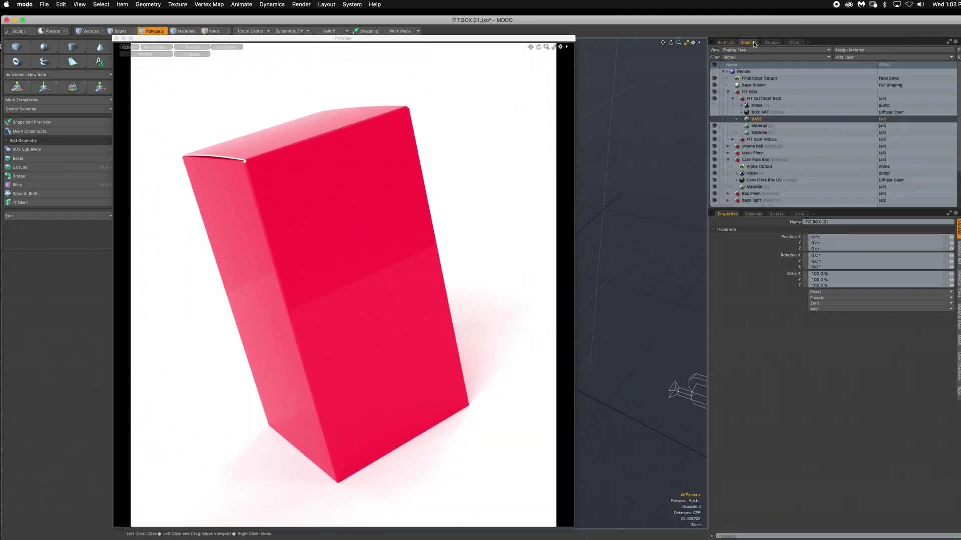
# Try several diffuse colors on the material directly below BASE in FIT OUTSIDE BOX, ending with blue 0.08, 0.07, 1.0.
pyautogui.click(759, 127)
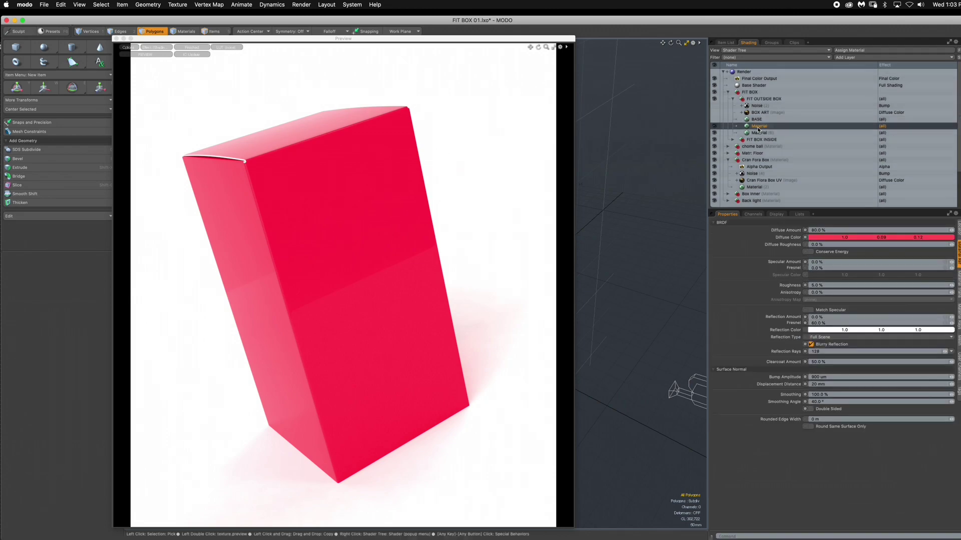
pyautogui.click(822, 241)
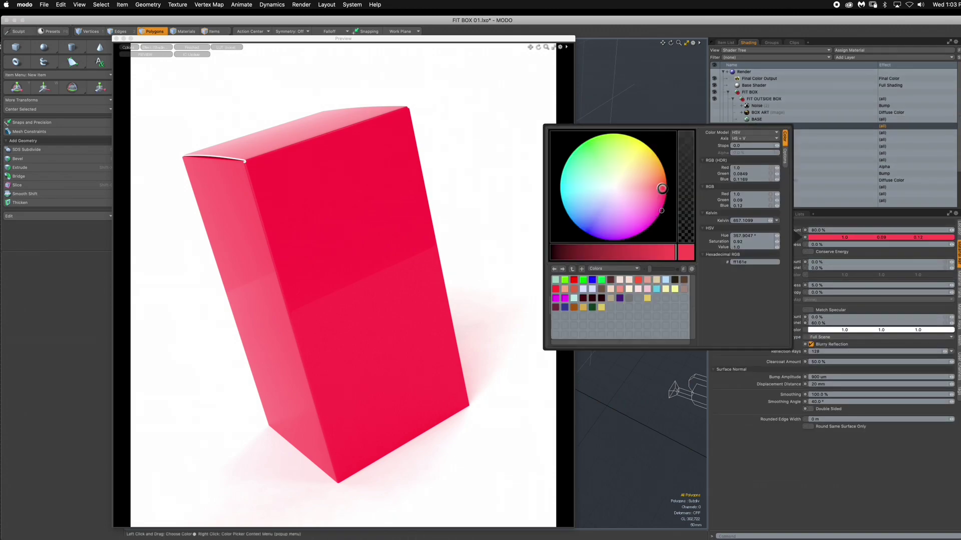
pyautogui.moveTo(661, 210); pyautogui.dragTo(656, 206)
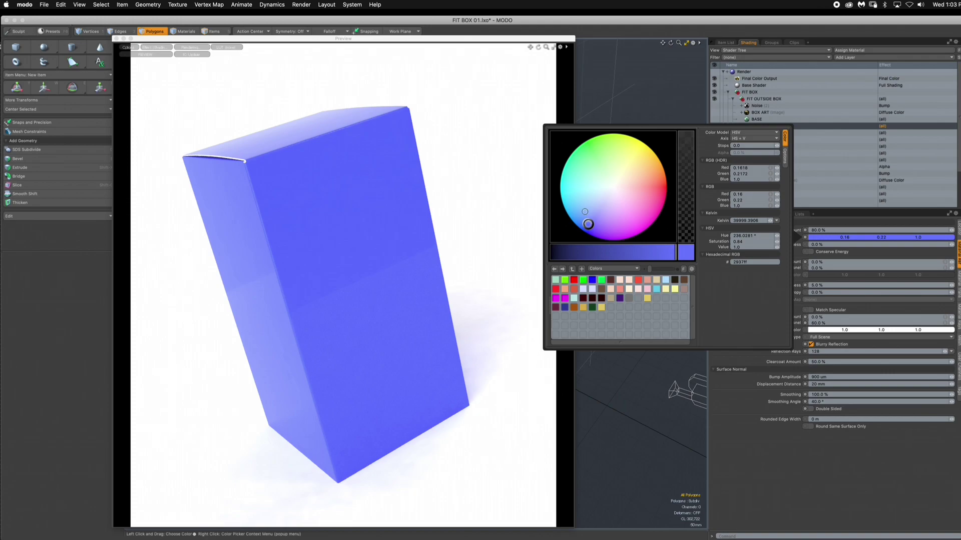
pyautogui.click(581, 213)
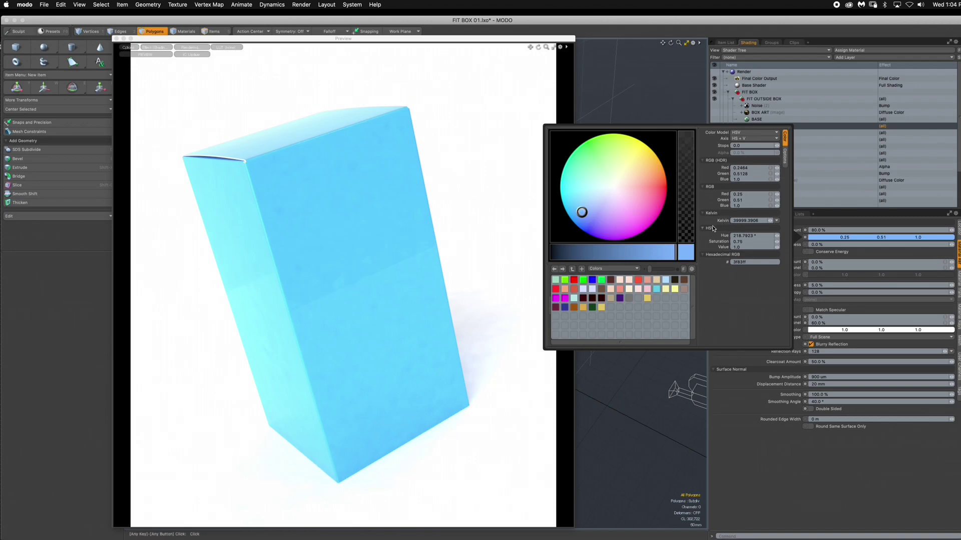
pyautogui.click(642, 217)
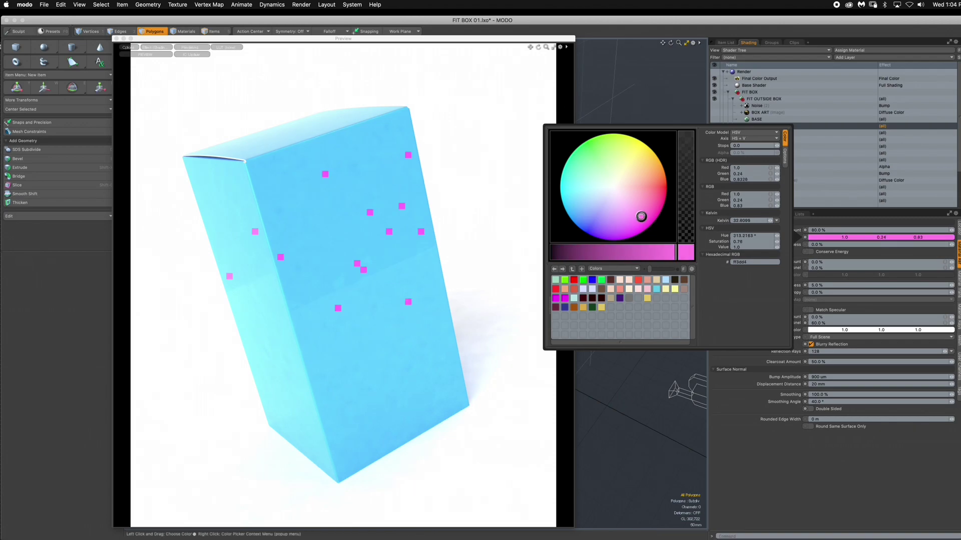
pyautogui.click(664, 190)
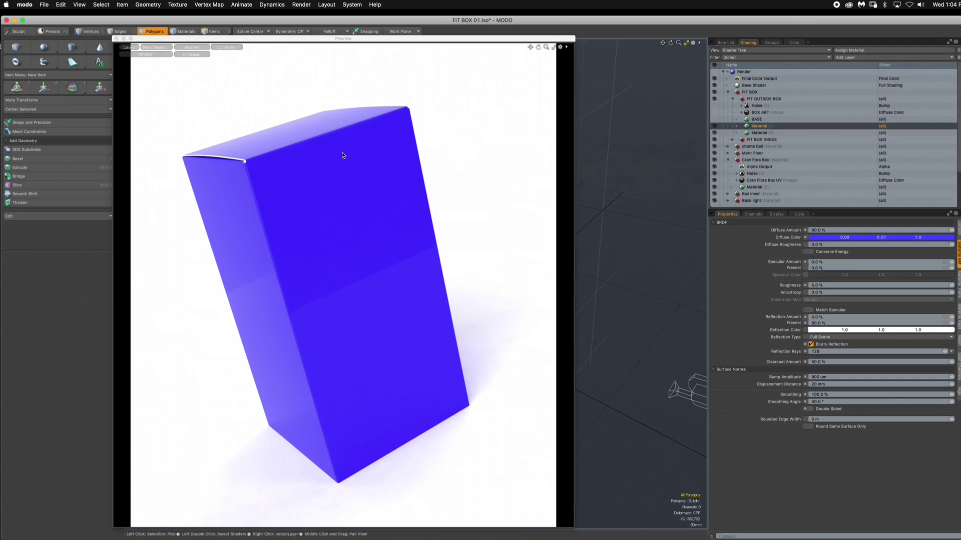
pyautogui.click(453, 38)
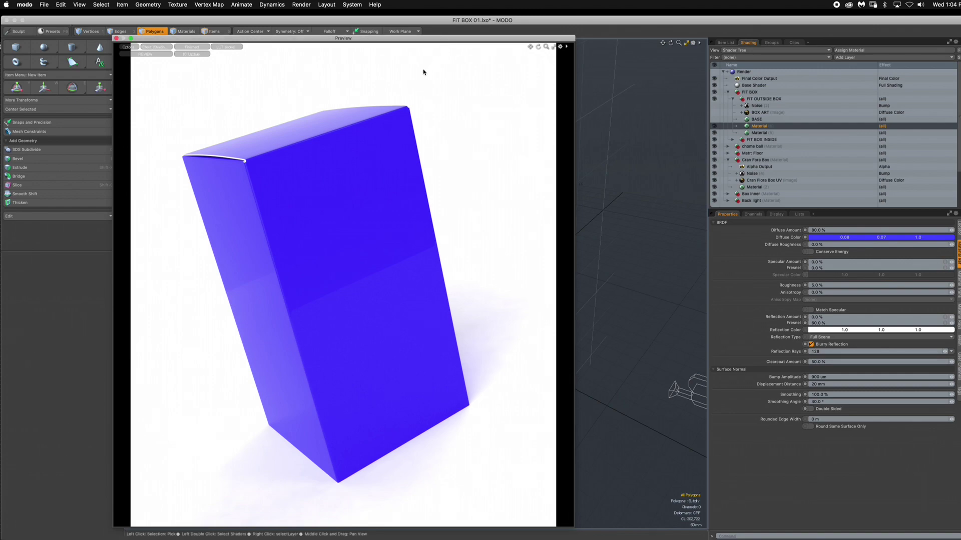
# Select the BOX ART image layer, switch to Photoshop and browse for a file to open in the FIT 3D training project's MAP folder.
pyautogui.click(757, 114)
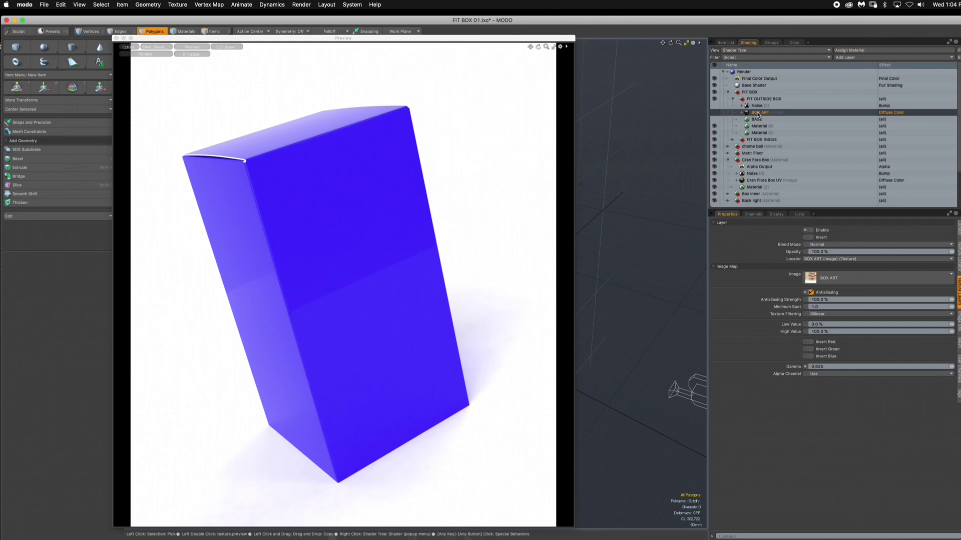
pyautogui.press('super+Tab')
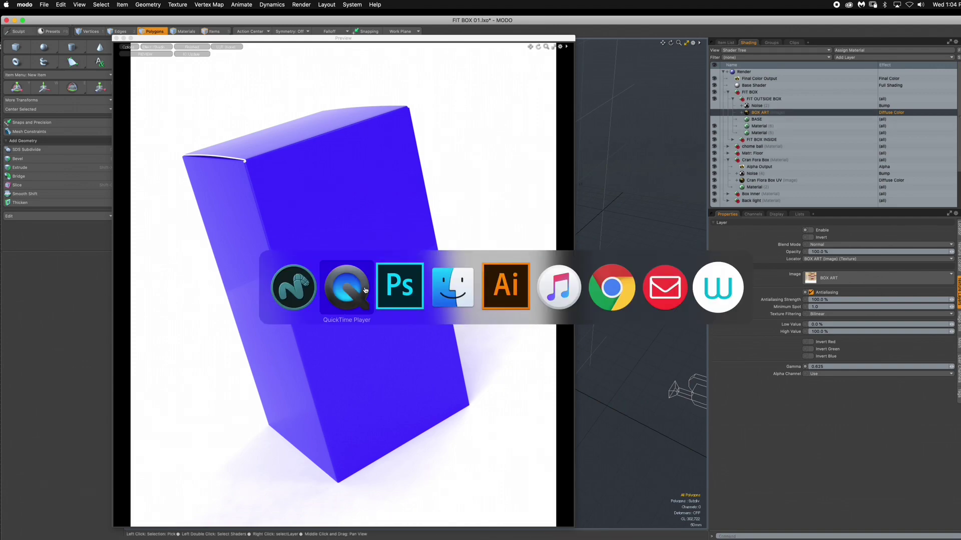
pyautogui.click(398, 296)
pyautogui.press('super+o')
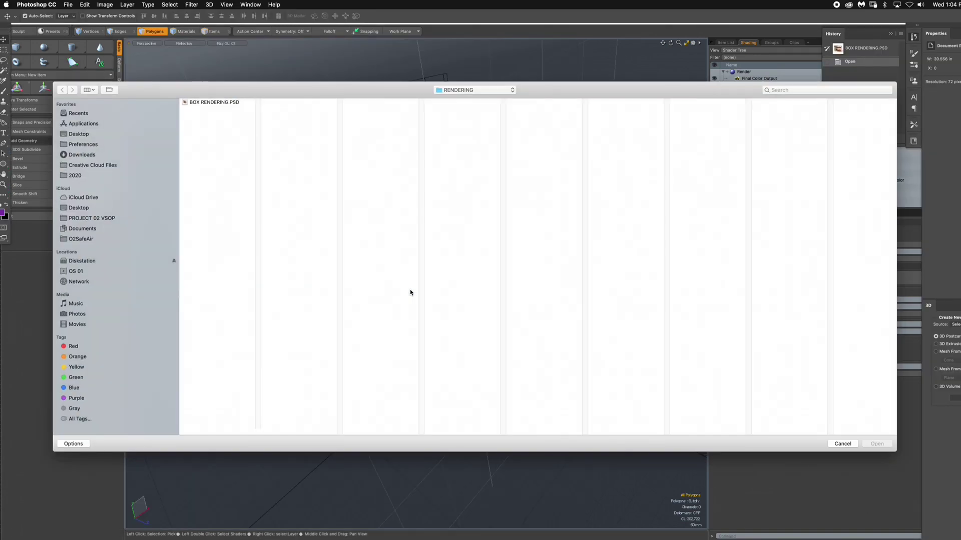
pyautogui.click(463, 90)
pyautogui.click(470, 100)
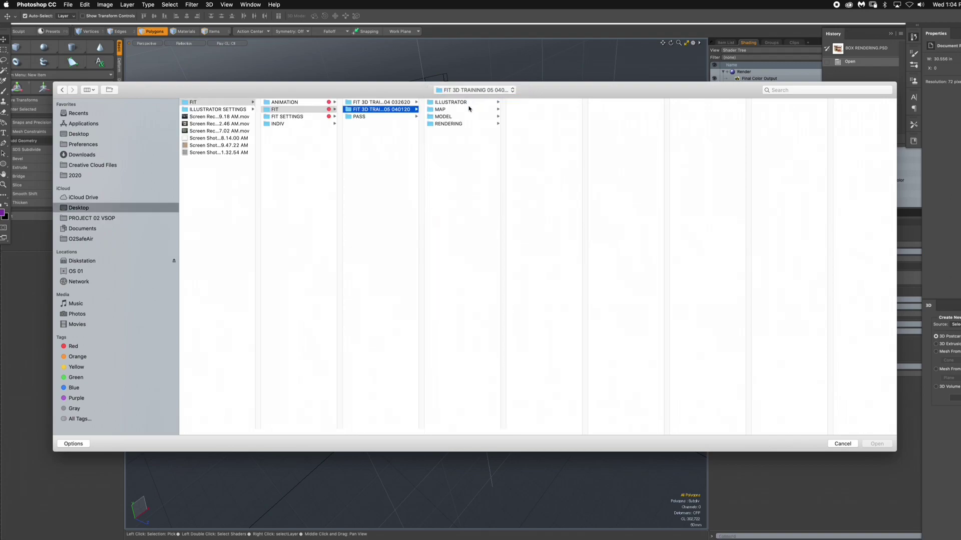
pyautogui.click(499, 109)
# Preview the box artwork files, including BOX ART.psd, without opening them and close the file browser.
pyautogui.click(539, 104)
pyautogui.press('space')
pyautogui.press('space')
pyautogui.click(538, 109)
pyautogui.press('space')
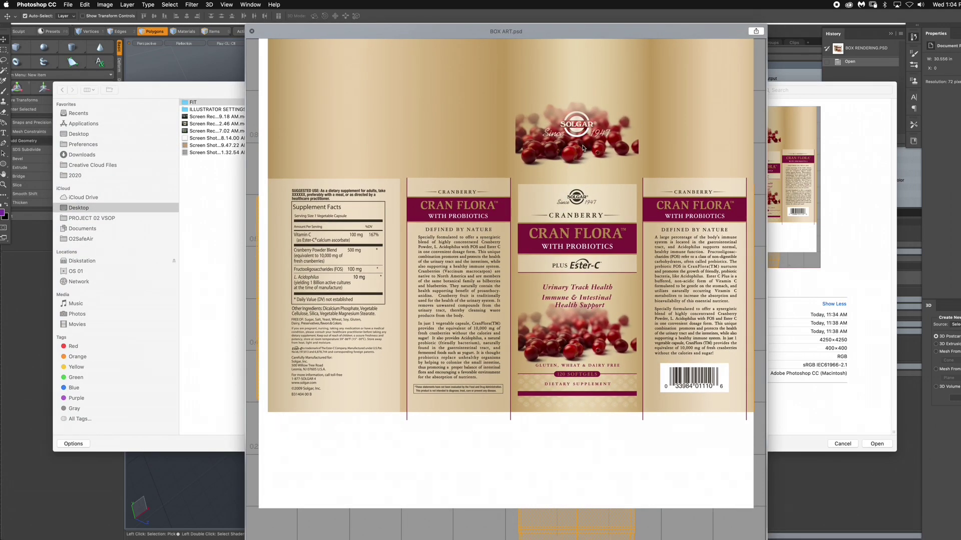
pyautogui.press('space')
pyautogui.click(543, 103)
pyautogui.press('space')
pyautogui.press('space')
pyautogui.press('space')
pyautogui.press('space')
pyautogui.click(843, 443)
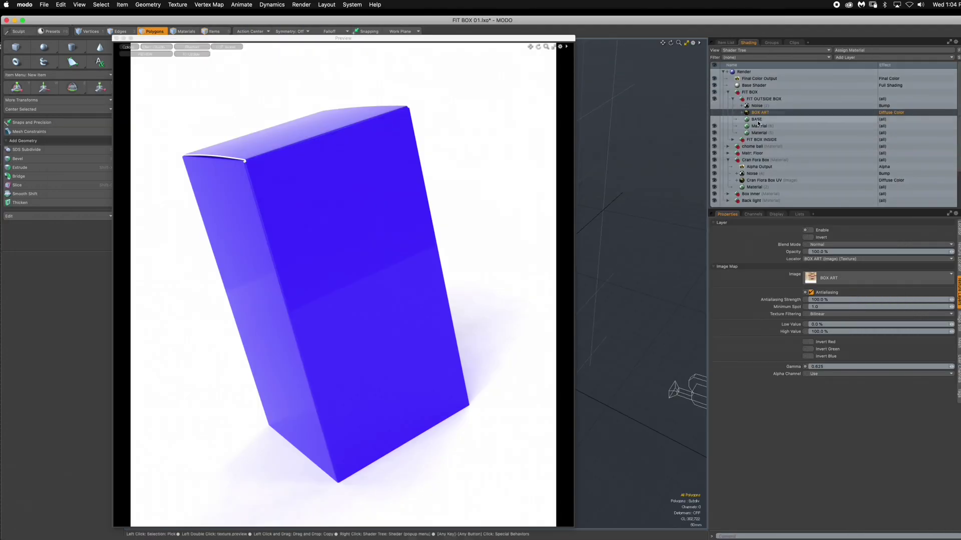
pyautogui.click(757, 120)
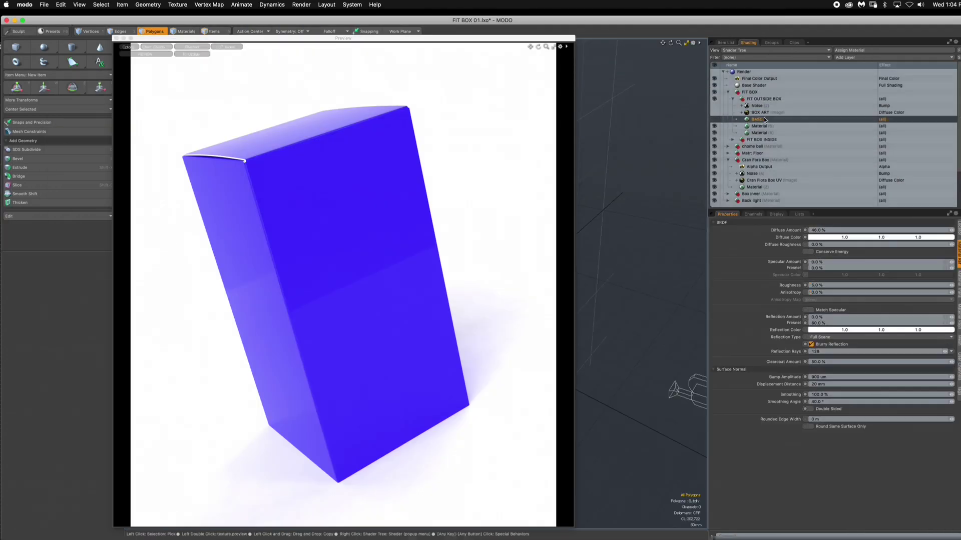
pyautogui.click(857, 58)
pyautogui.moveTo(857, 92)
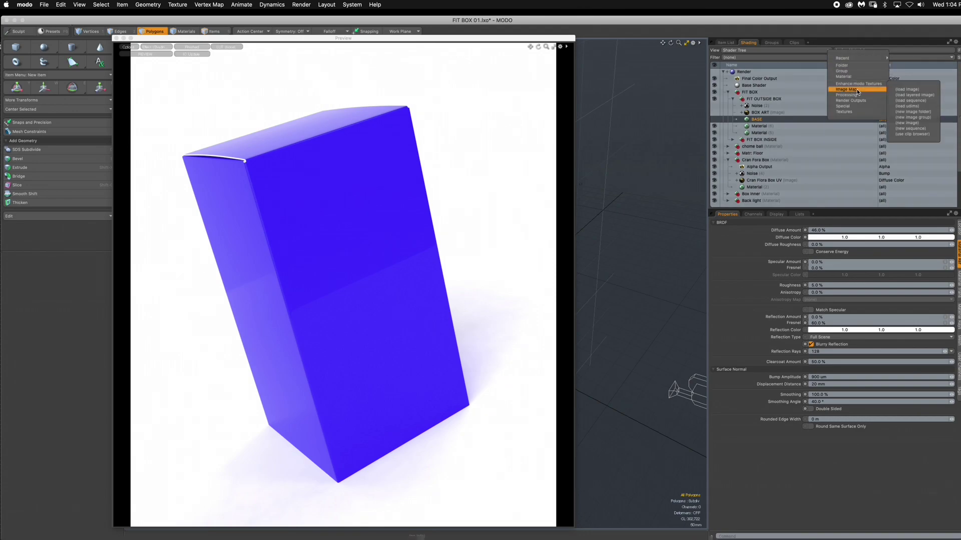
pyautogui.click(905, 90)
pyautogui.click(258, 89)
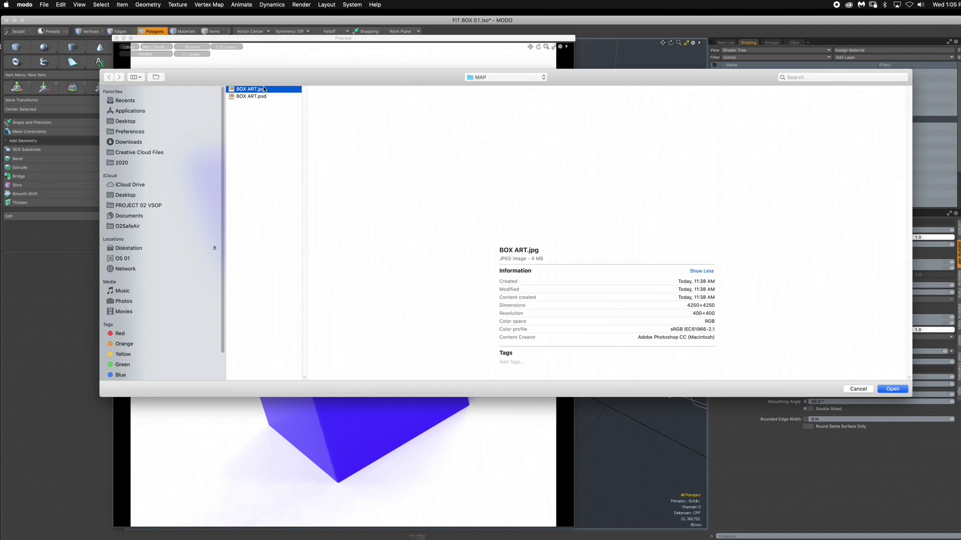
pyautogui.click(858, 390)
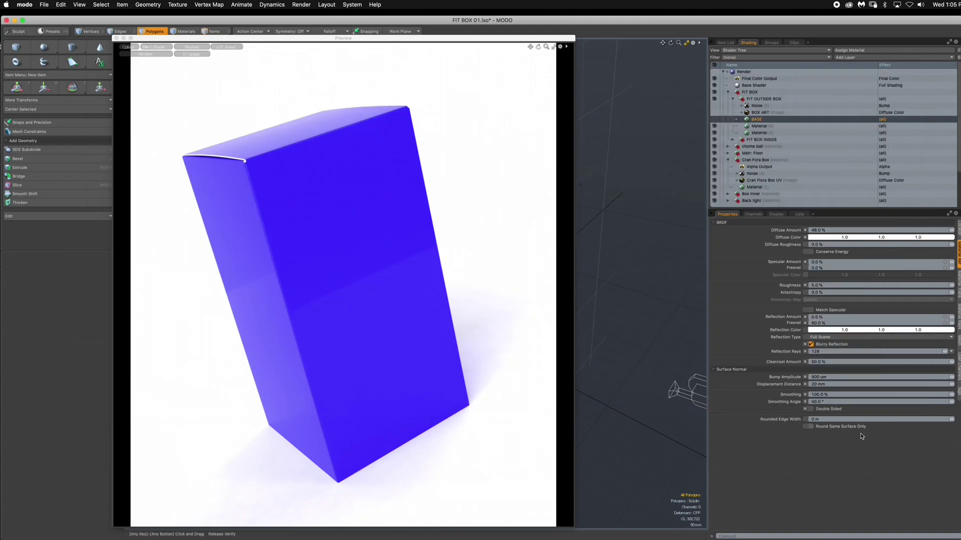
# Enable the BOX ART image layer in the FIT OUTSIDE BOX material group and select it.
pyautogui.click(197, 51)
pyautogui.click(763, 119)
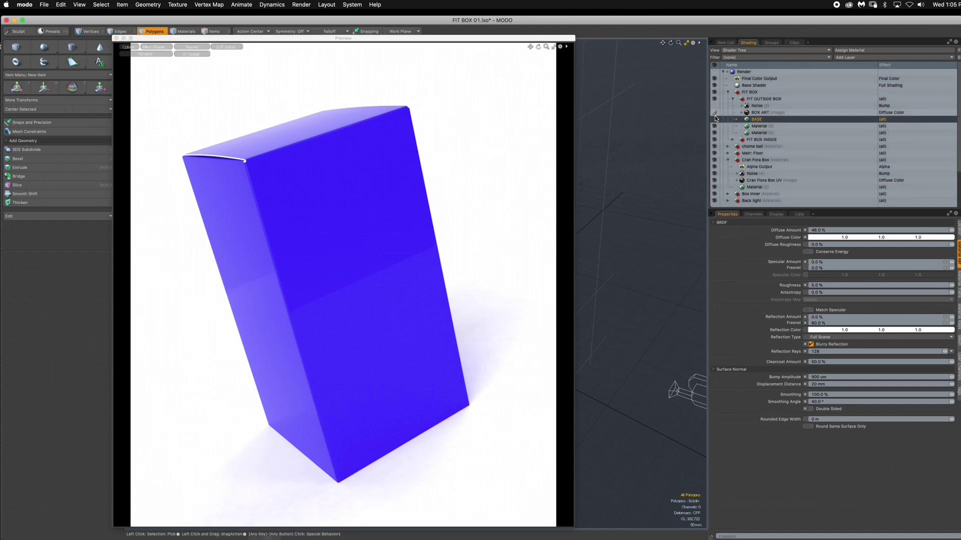
pyautogui.press('Up')
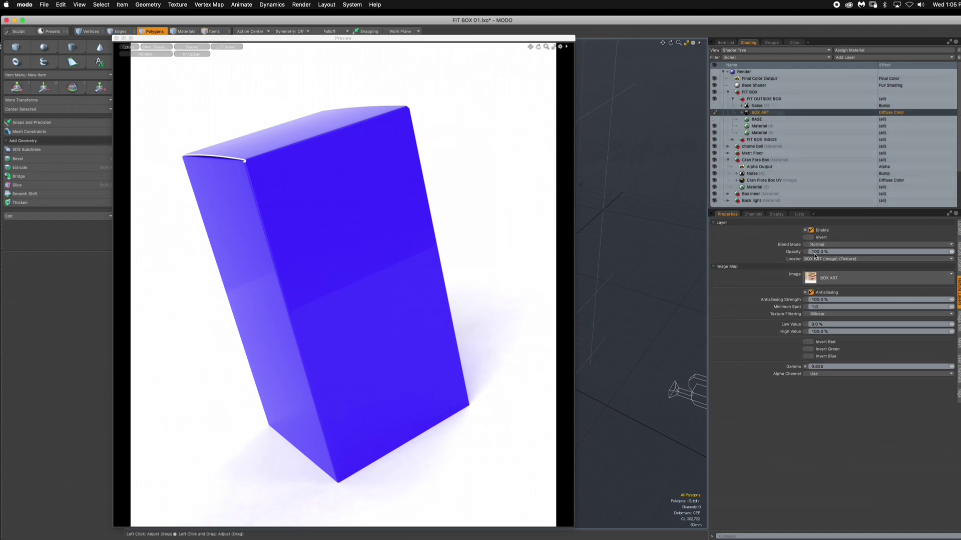
# Review the BOX ART layer's texture locator and UV map choices, keep the BOX ART map and return to the layer properties.
pyautogui.click(959, 259)
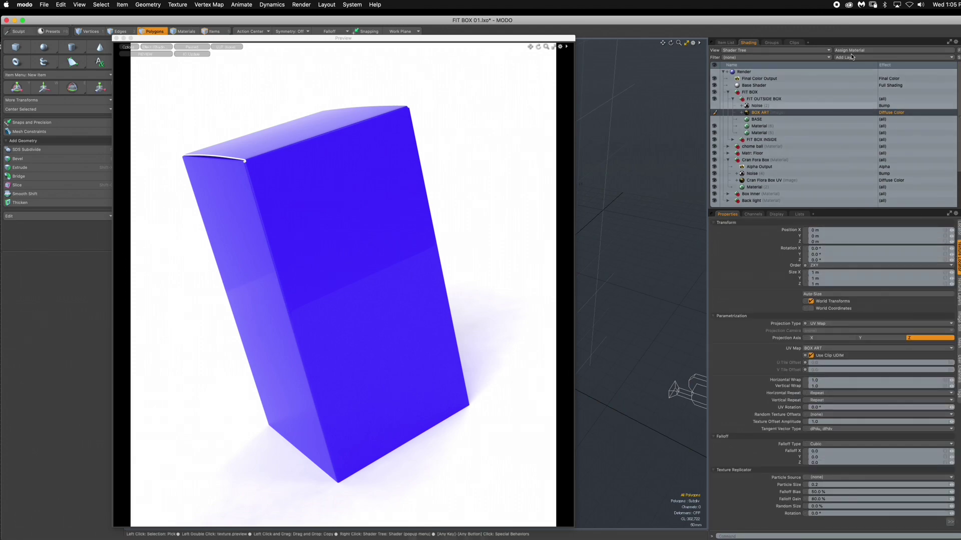
pyautogui.moveTo(872, 24); pyautogui.dragTo(867, 23)
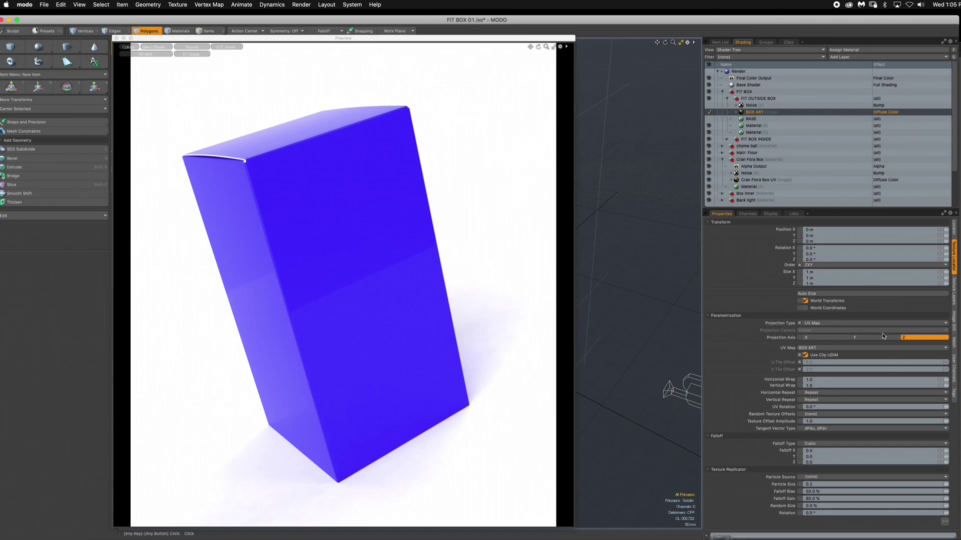
pyautogui.click(815, 348)
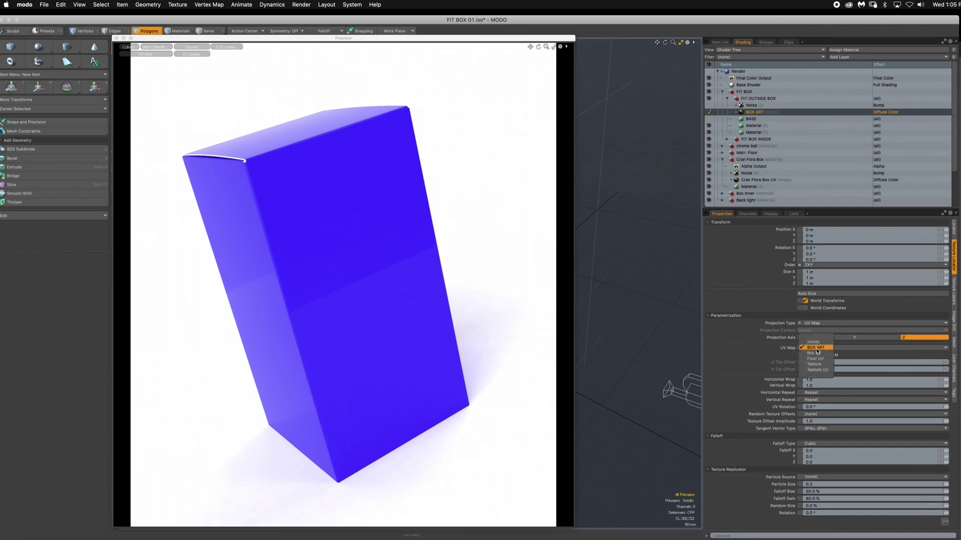
pyautogui.click(799, 349)
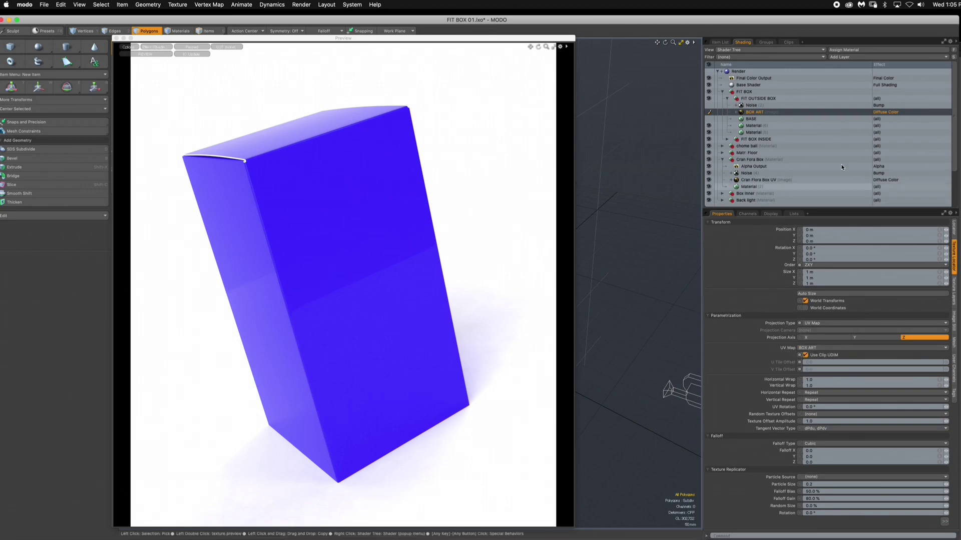
pyautogui.click(953, 288)
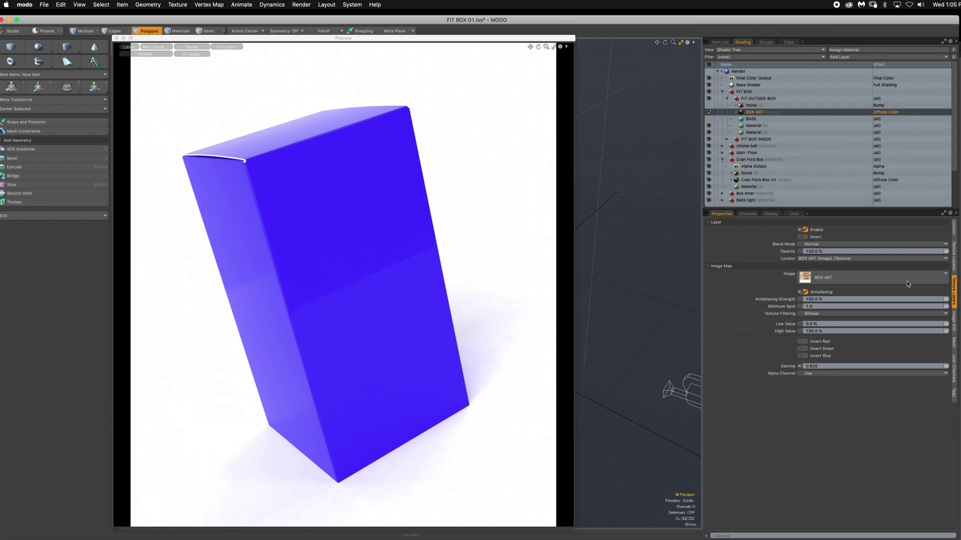
# Set the BASE material's diffuse color to a blue of 0.14, 0.28, 1.0 and enable the BOX ART image layer above it.
pyautogui.click(952, 260)
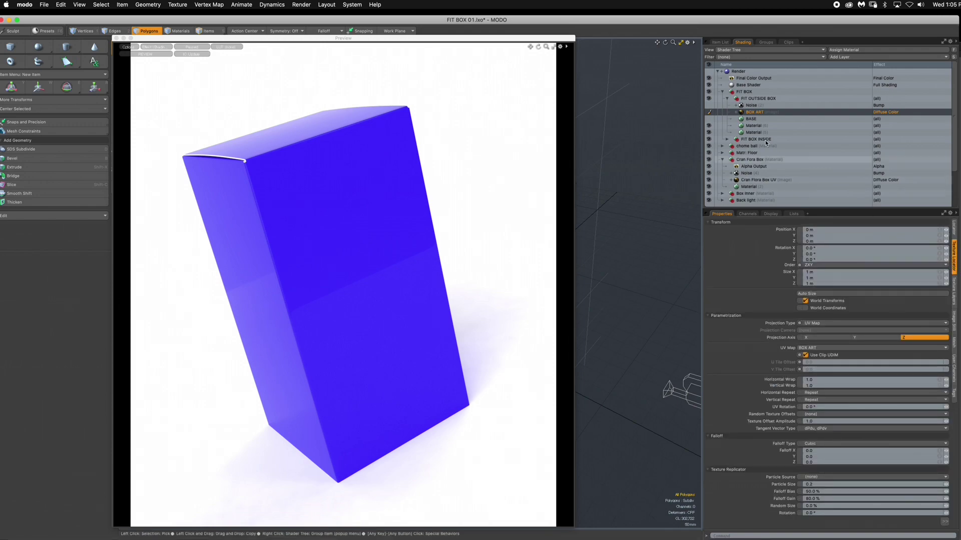
pyautogui.click(745, 119)
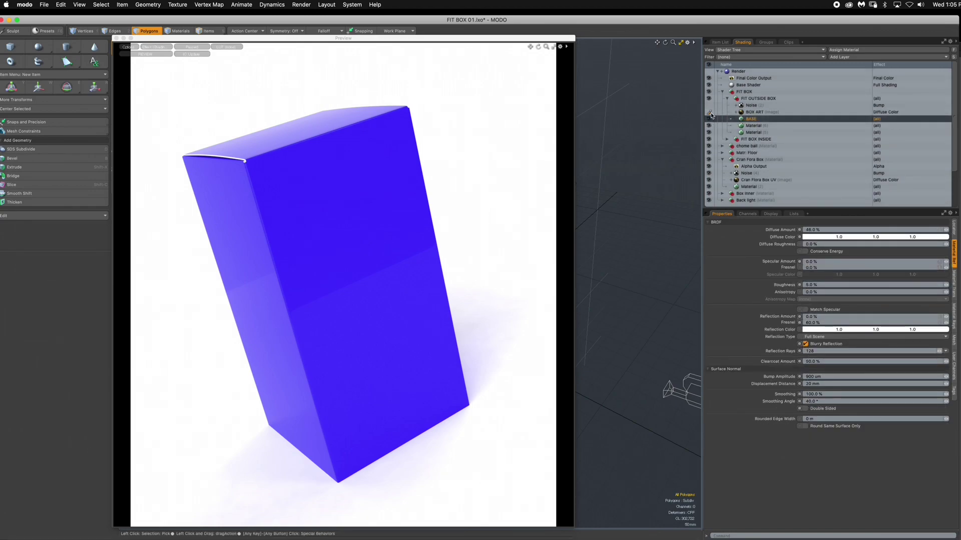
pyautogui.click(190, 47)
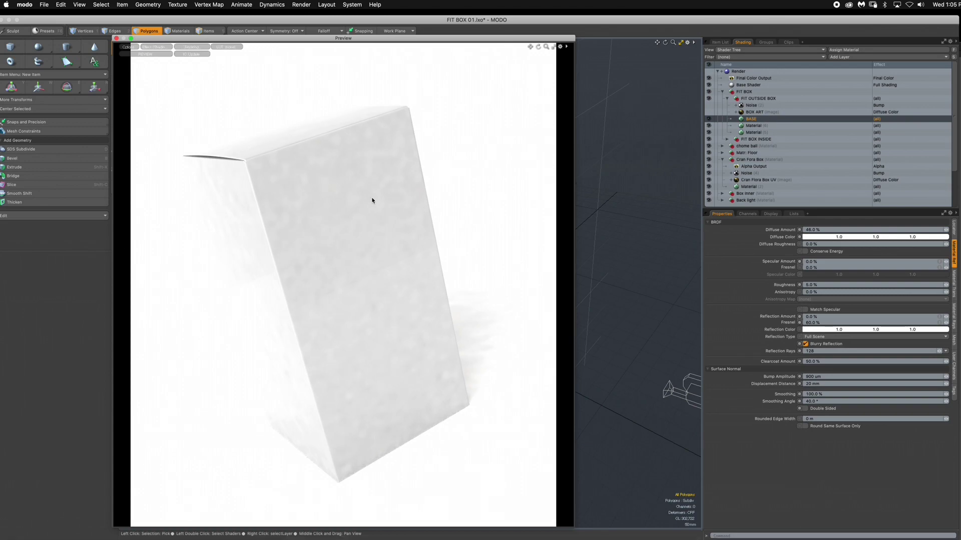
pyautogui.click(815, 238)
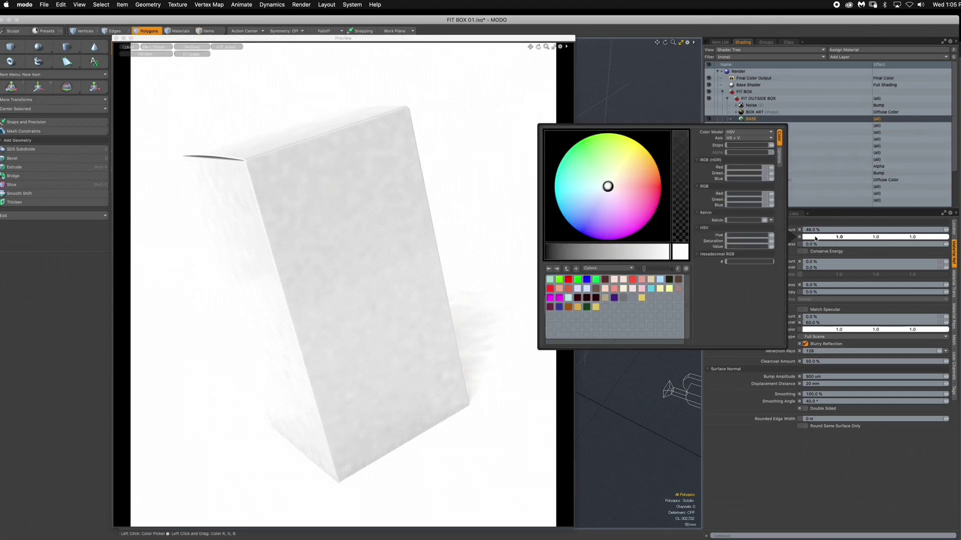
pyautogui.click(576, 216)
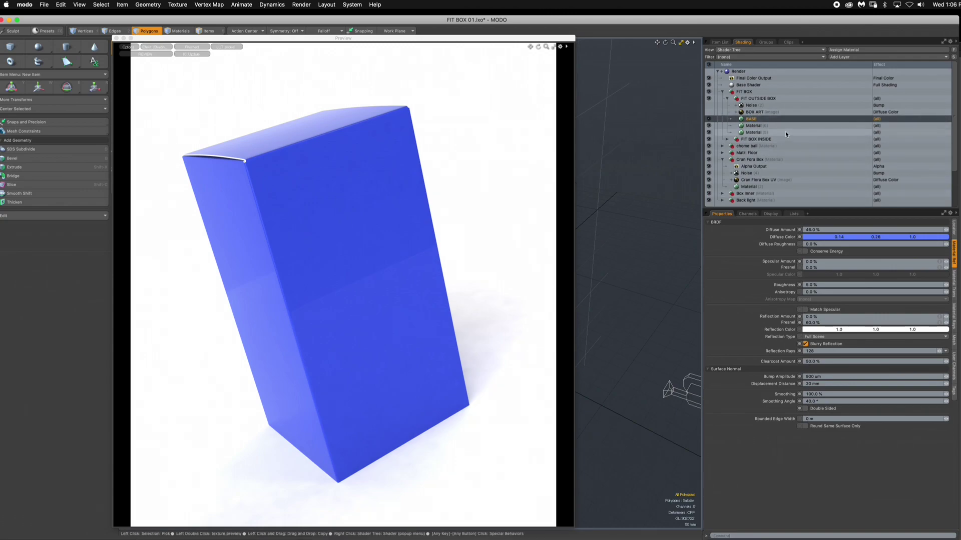
pyautogui.click(753, 112)
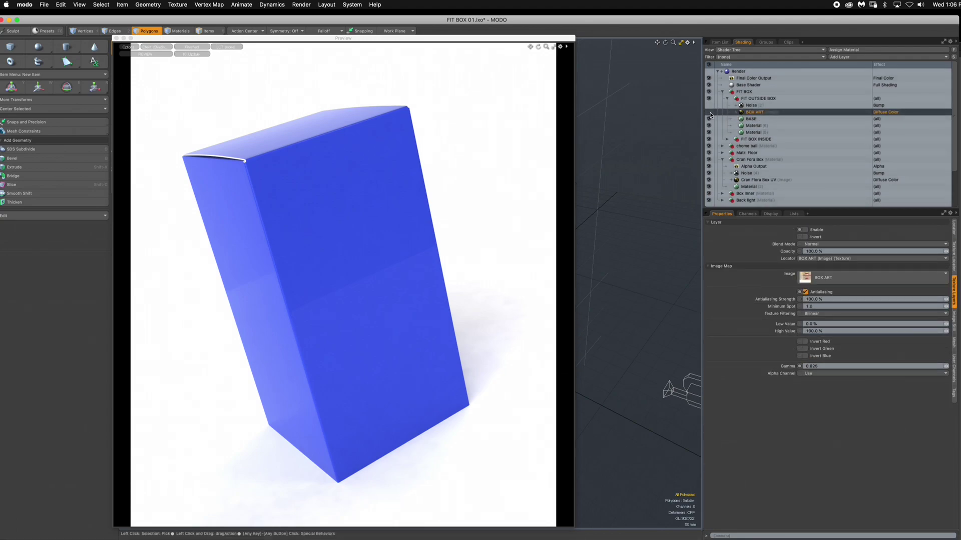
pyautogui.click(709, 112)
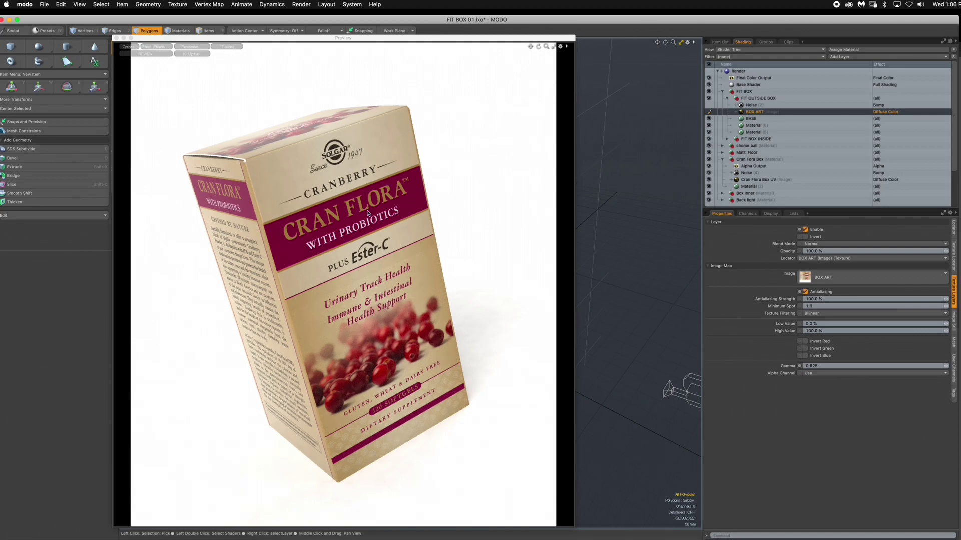
# Browse the Enhance:modo textures without adding one and enable the Noise bump layer in the FIT OUTSIDE BOX group.
pyautogui.click(753, 106)
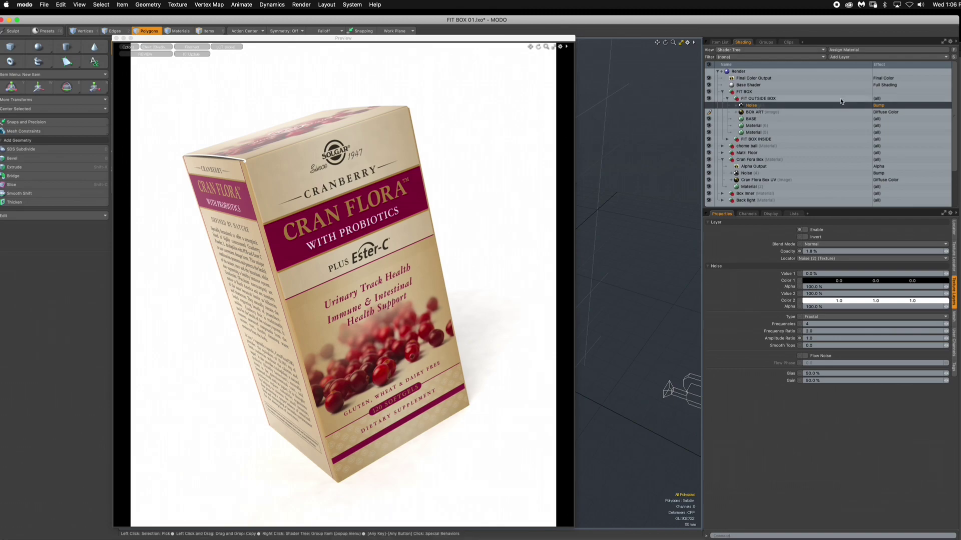
pyautogui.click(846, 59)
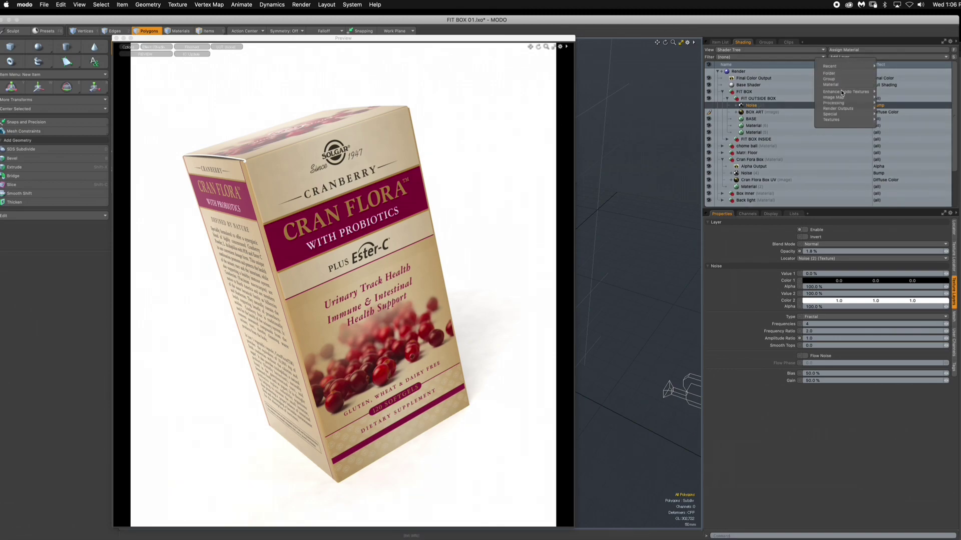
pyautogui.moveTo(844, 92)
pyautogui.moveTo(889, 102)
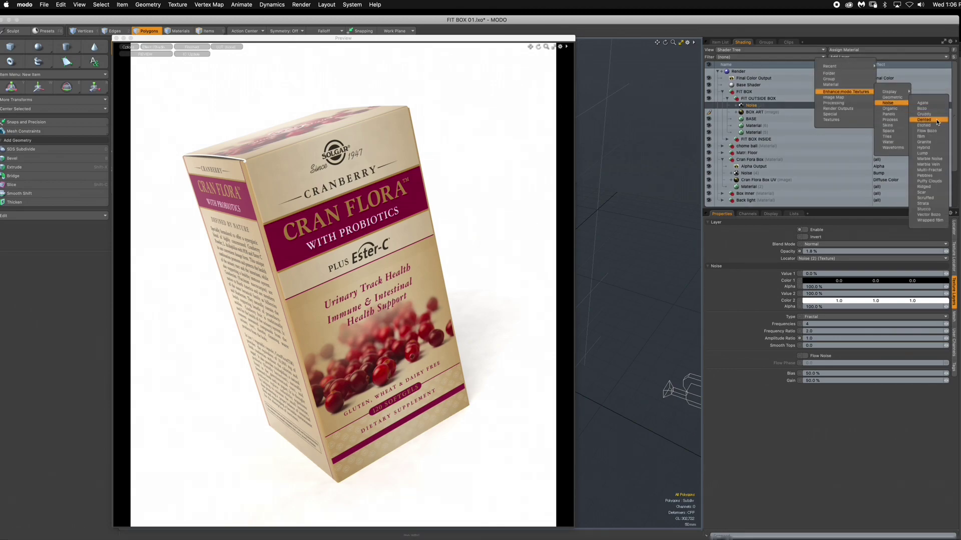
pyautogui.click(778, 427)
pyautogui.click(711, 105)
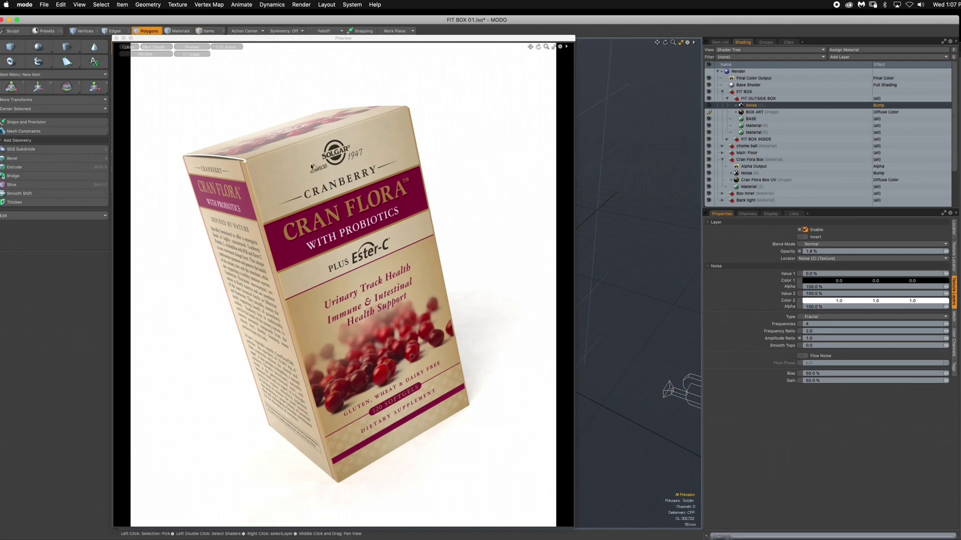
# Switch to Photoshop to examine the two boxes in BOX RENDERING.PSD, then move the image window out of the way.
pyautogui.moveTo(184, 39); pyautogui.dragTo(296, 48)
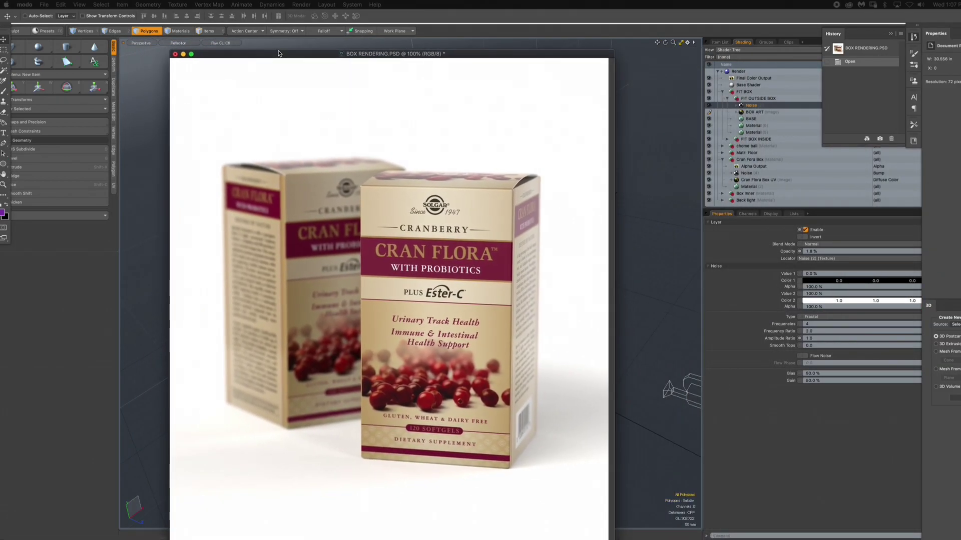
pyautogui.moveTo(278, 53); pyautogui.dragTo(276, 51)
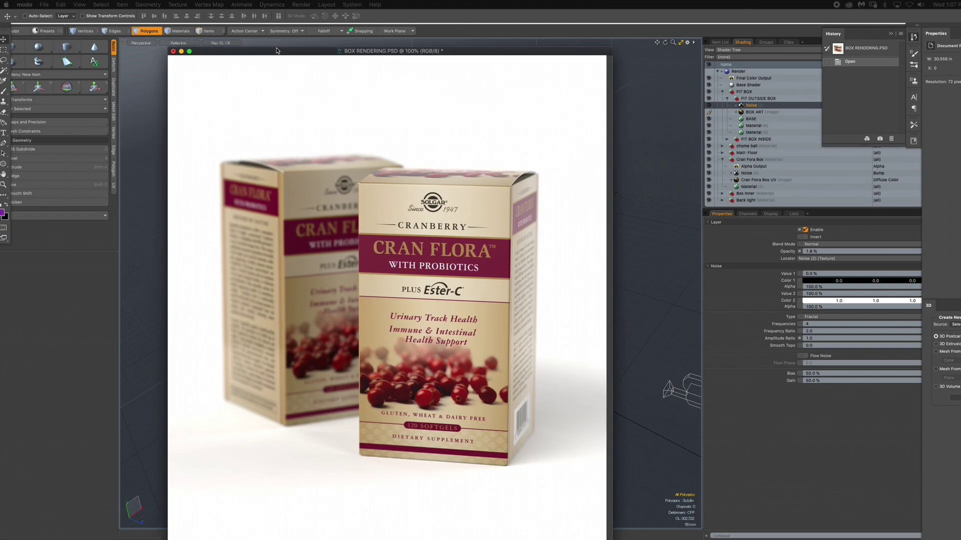
pyautogui.click(277, 51)
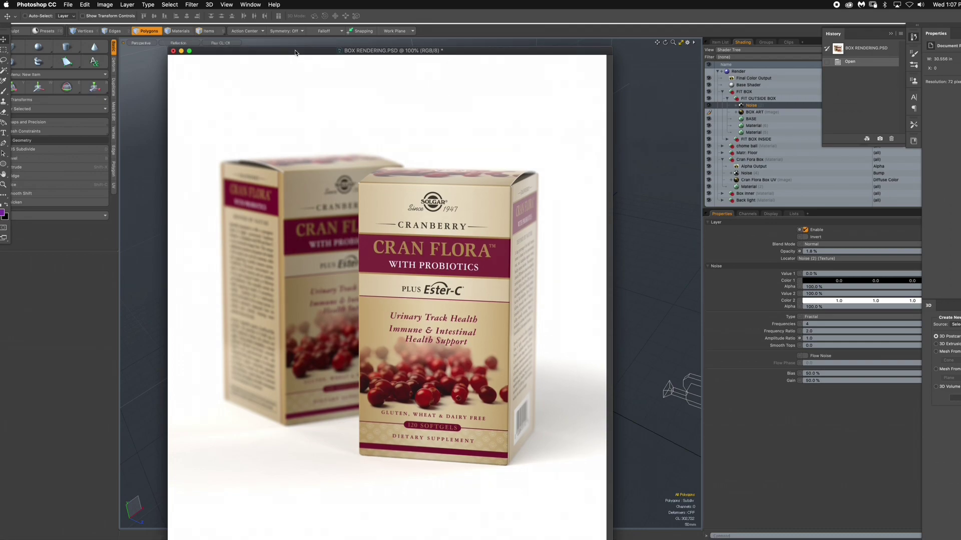
pyautogui.moveTo(296, 52); pyautogui.dragTo(299, 52)
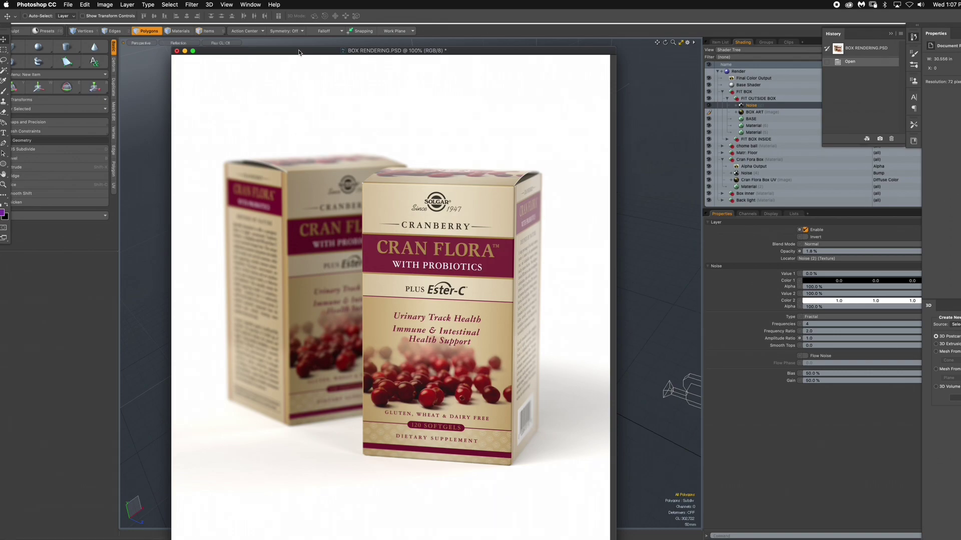
pyautogui.moveTo(298, 52); pyautogui.dragTo(960, 49)
# Return to MODO, move the Preview window off the viewport and display the scene in a wireframe Top view.
pyautogui.click(780, 438)
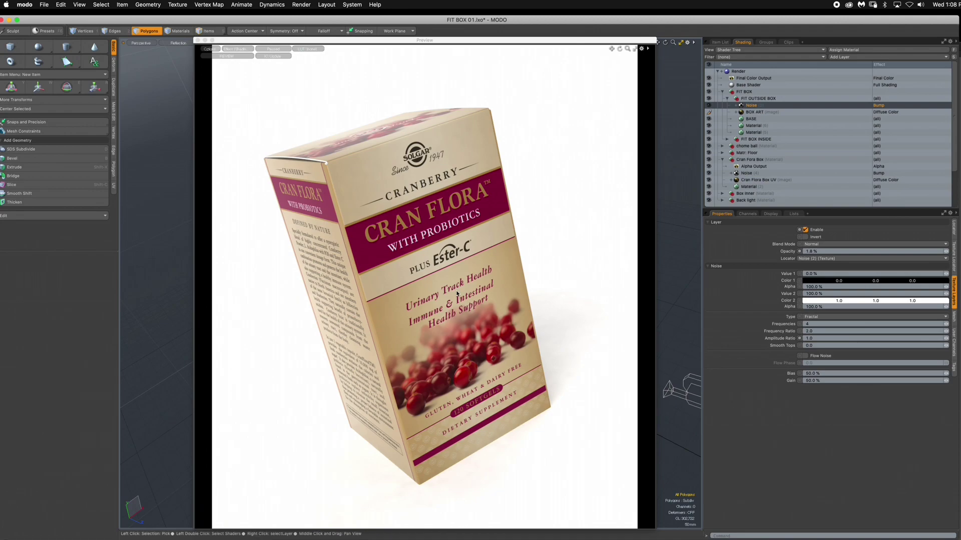
pyautogui.moveTo(255, 40); pyautogui.dragTo(960, 82)
pyautogui.hotkey('ctrl', 'space')
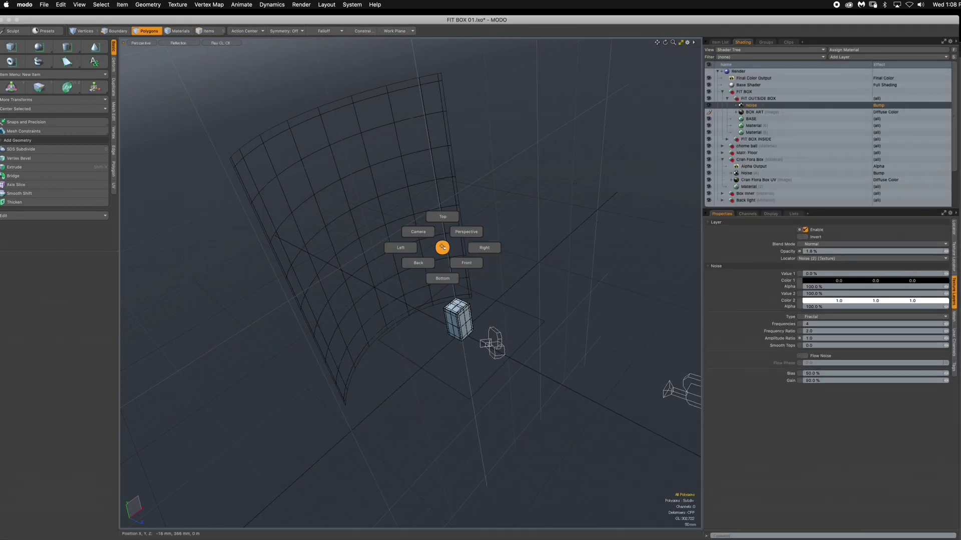
pyautogui.click(442, 217)
pyautogui.scroll(5, 450, 247)
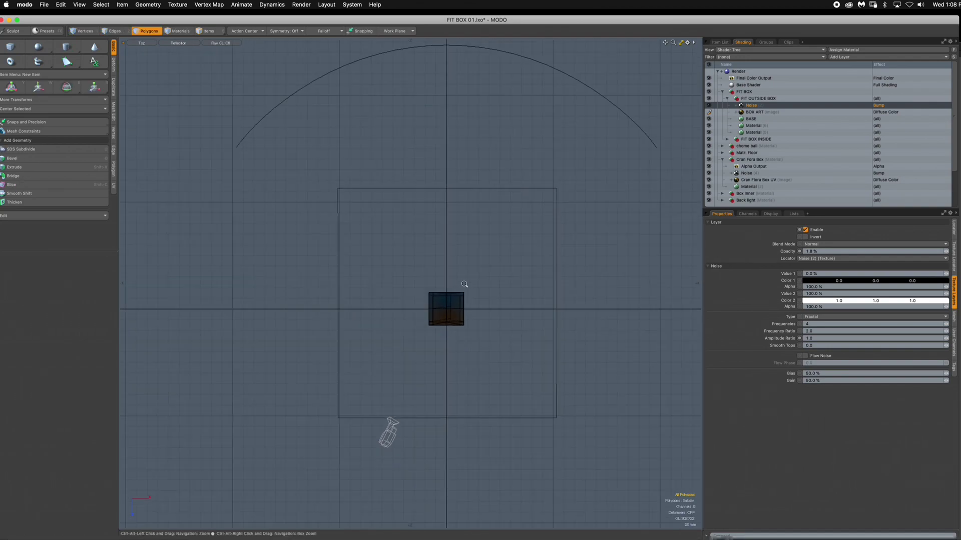
pyautogui.click(171, 43)
pyautogui.click(159, 59)
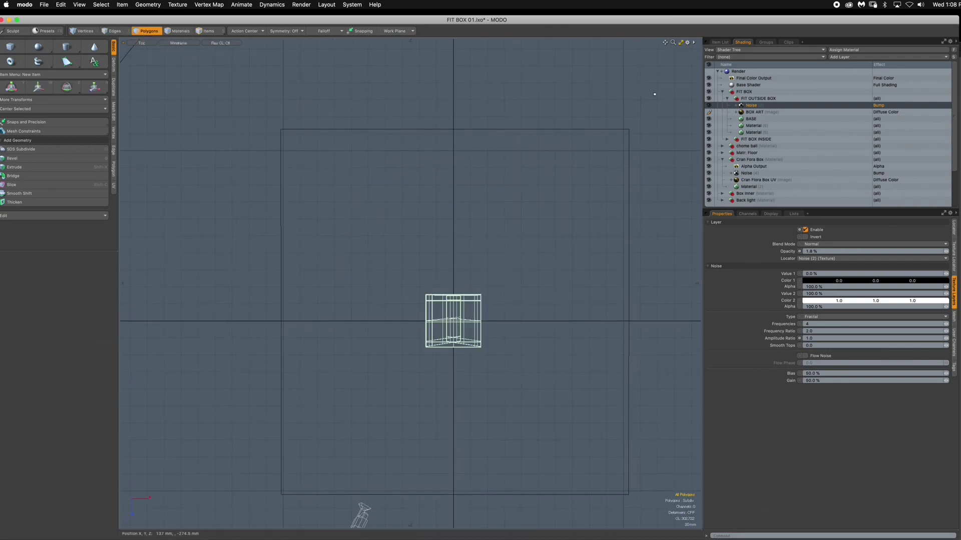
# Collapse the FIT BOX material groups, then show and select the Cran Flora Box item while hiding the FIT BOX item.
pyautogui.click(727, 99)
pyautogui.click(722, 91)
pyautogui.click(720, 42)
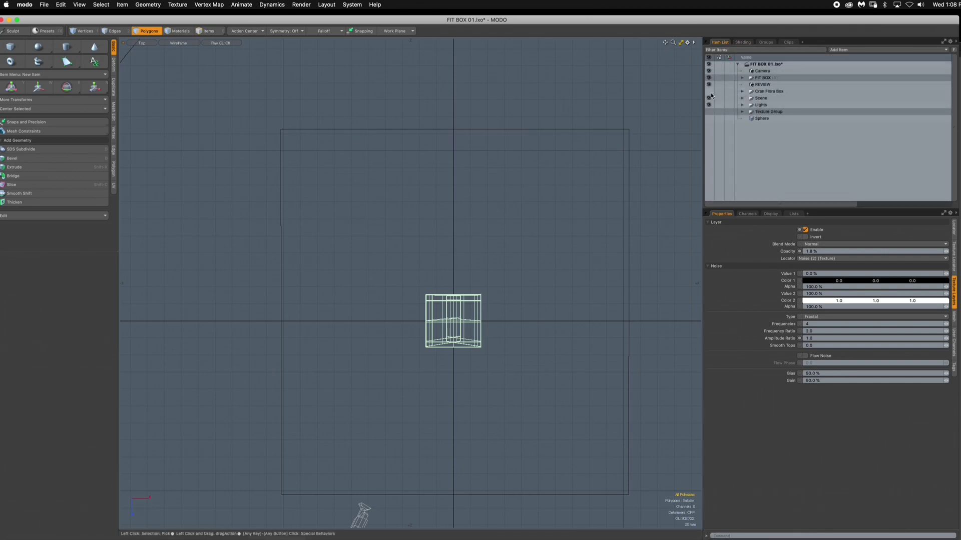
pyautogui.click(709, 91)
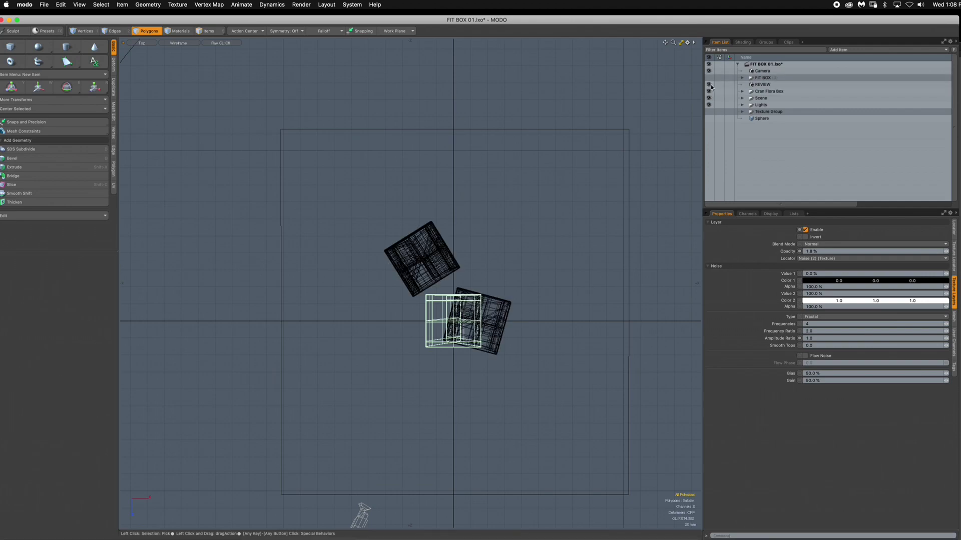
pyautogui.click(766, 92)
# Examine how the two Cran Flora boxes are placed and rotated, using the Top view and the Right view.
pyautogui.keyDown('ctrl'); pyautogui.keyDown('alt'); pyautogui.moveTo(482, 335); pyautogui.dragTo(474, 241); pyautogui.keyUp('alt'); pyautogui.keyUp('ctrl')
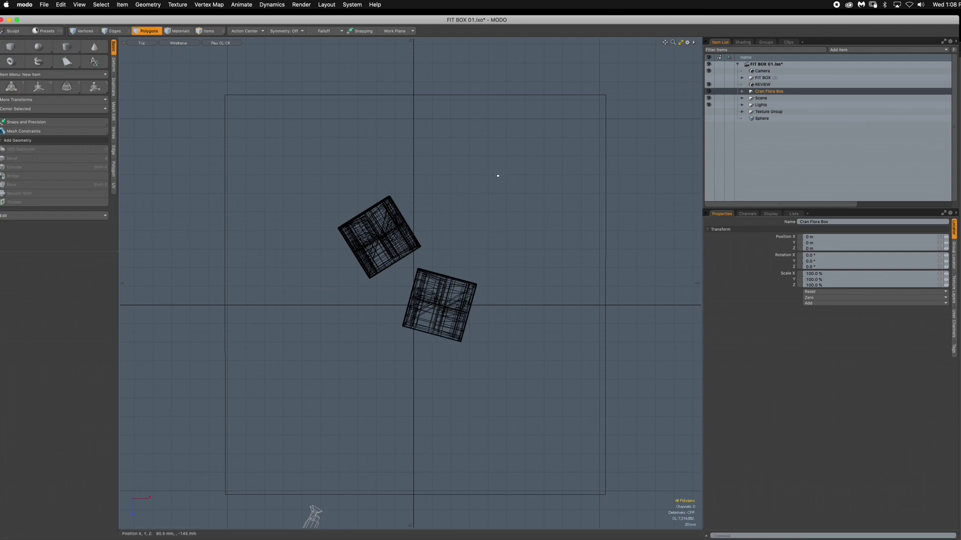
pyautogui.keyDown('ctrl'); pyautogui.keyDown('alt'); pyautogui.moveTo(501, 224); pyautogui.dragTo(495, 223); pyautogui.keyUp('alt'); pyautogui.keyUp('ctrl')
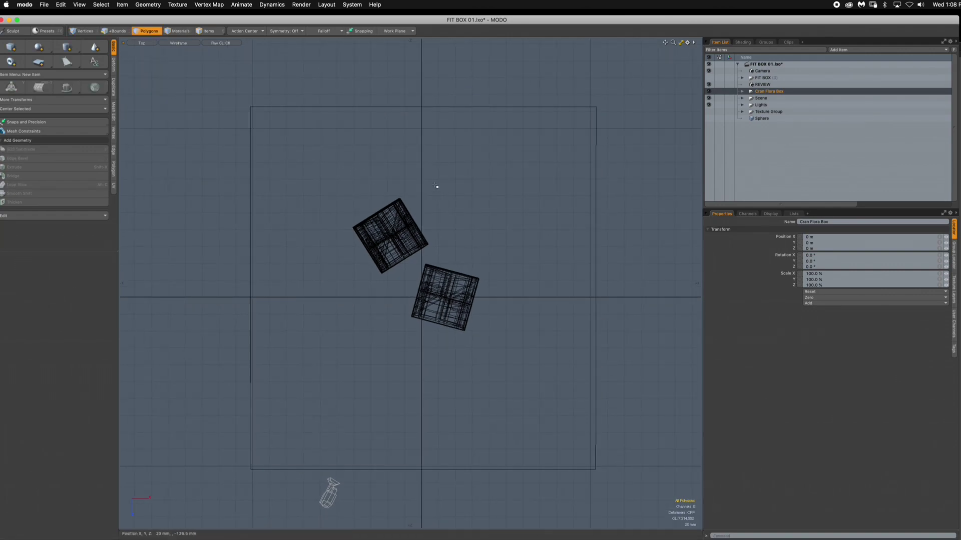
pyautogui.moveTo(232, 91); pyautogui.dragTo(609, 512)
pyautogui.keyDown('ctrl'); pyautogui.keyDown('alt'); pyautogui.moveTo(445, 305); pyautogui.dragTo(480, 305); pyautogui.keyUp('alt'); pyautogui.keyUp('ctrl')
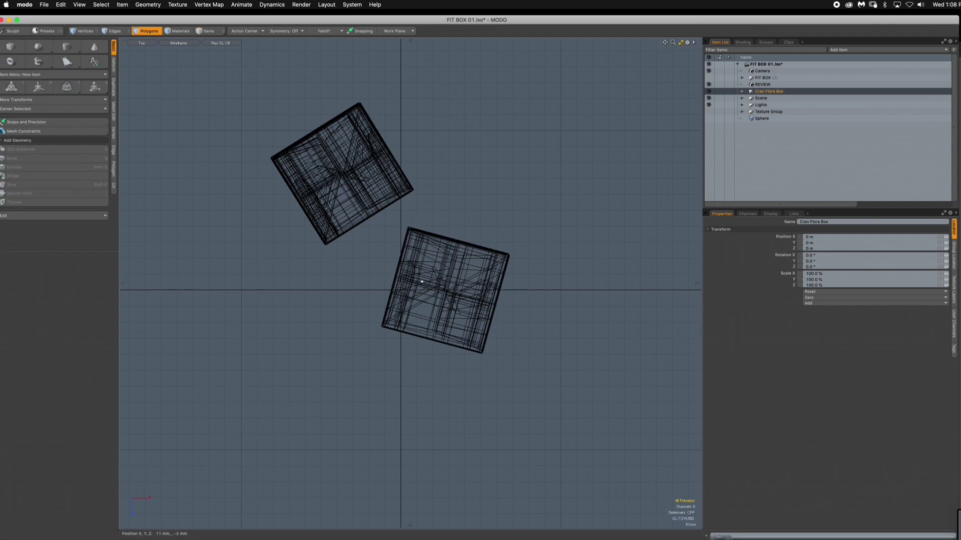
pyautogui.scroll(2, 423, 277)
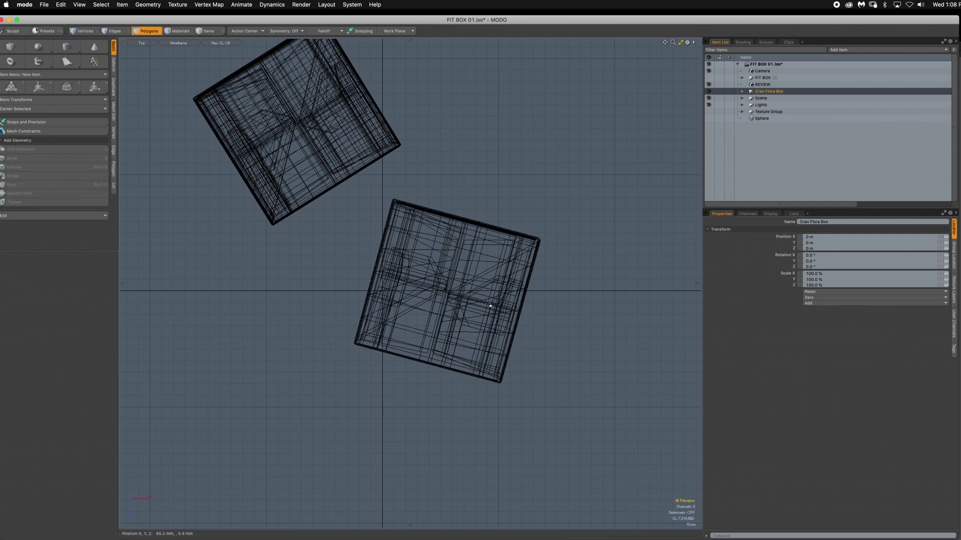
pyautogui.scroll(-1, 395, 230)
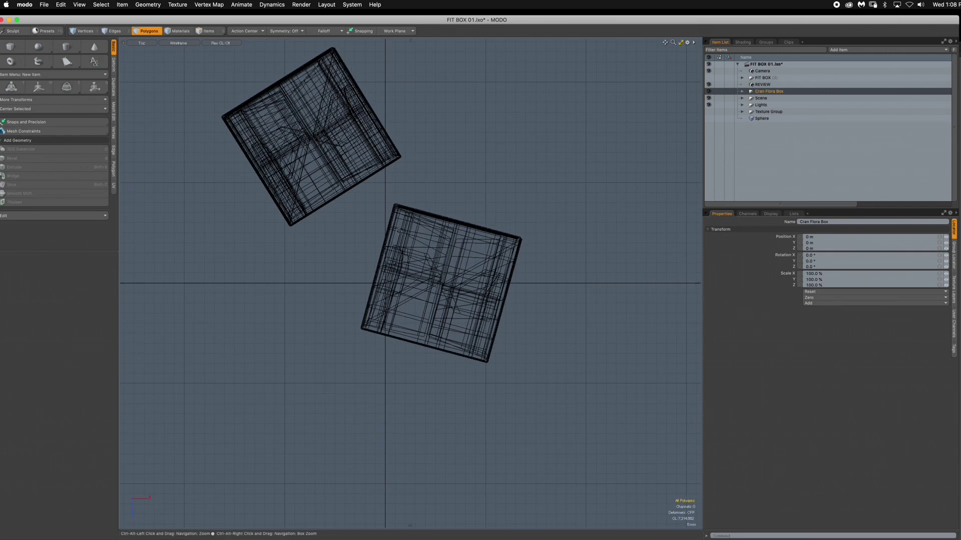
pyautogui.keyDown('alt'); pyautogui.moveTo(395, 231); pyautogui.dragTo(410, 279); pyautogui.keyUp('alt')
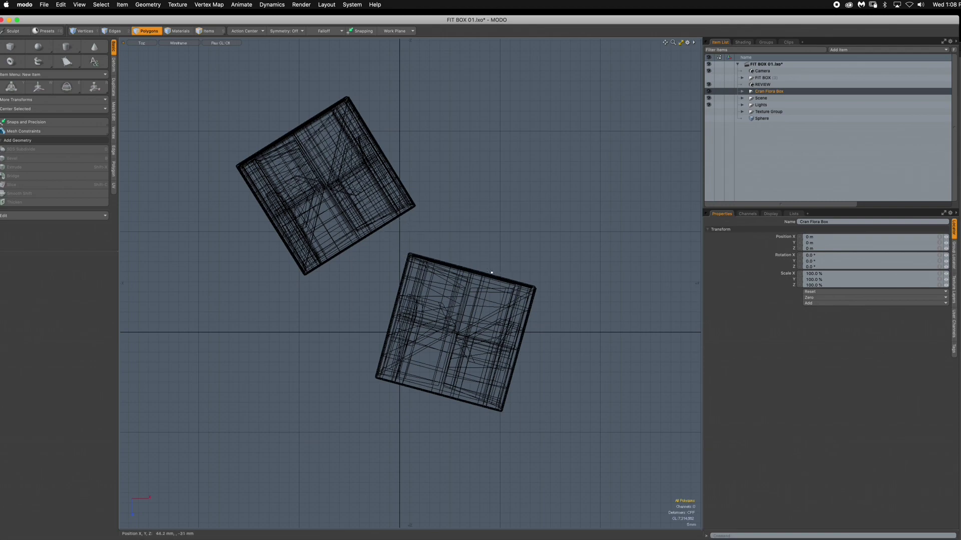
pyautogui.hotkey('ctrl', 'space')
pyautogui.click(541, 258)
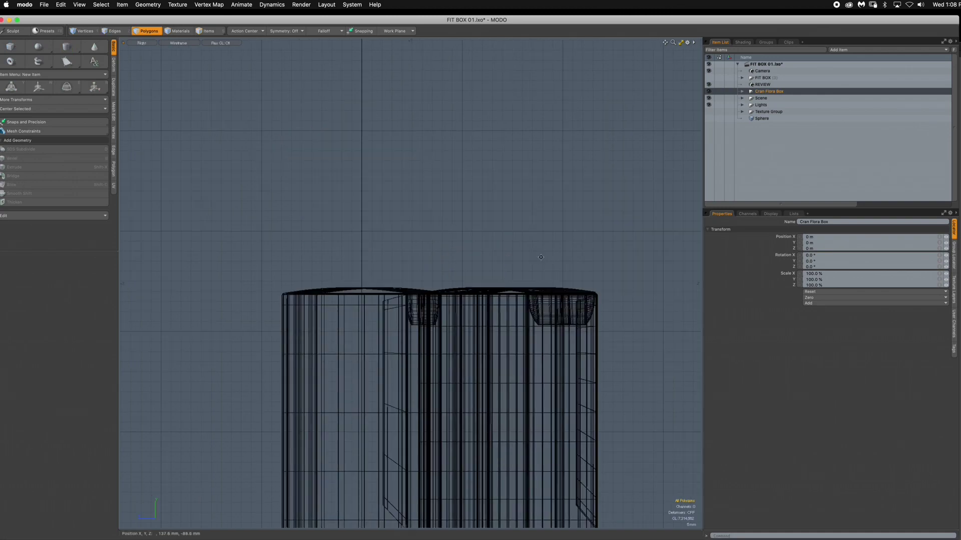
pyautogui.scroll(-5, 541, 258)
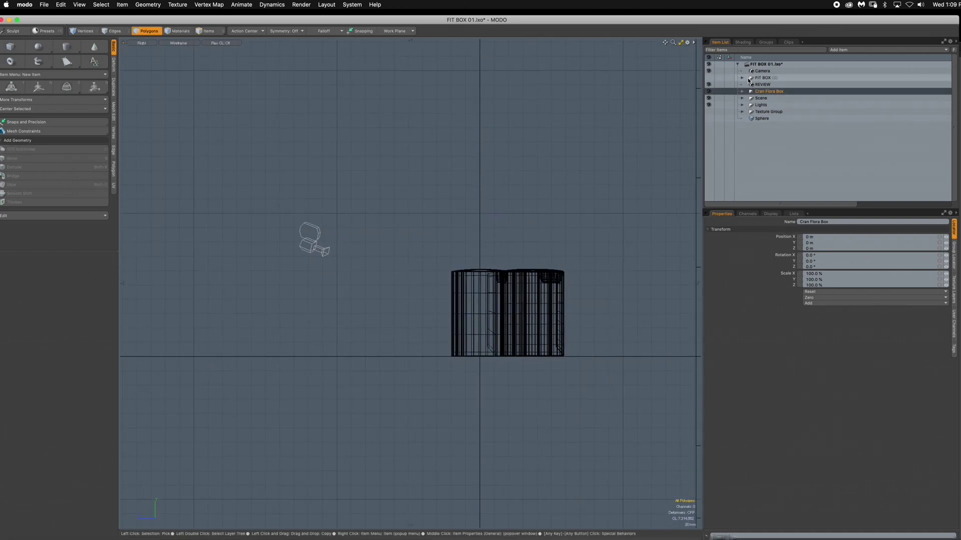
# Hide the REVIEW item and activate the Move tool on the Camera in Items mode.
pyautogui.click(762, 70)
pyautogui.click(708, 91)
pyautogui.click(708, 84)
pyautogui.click(208, 31)
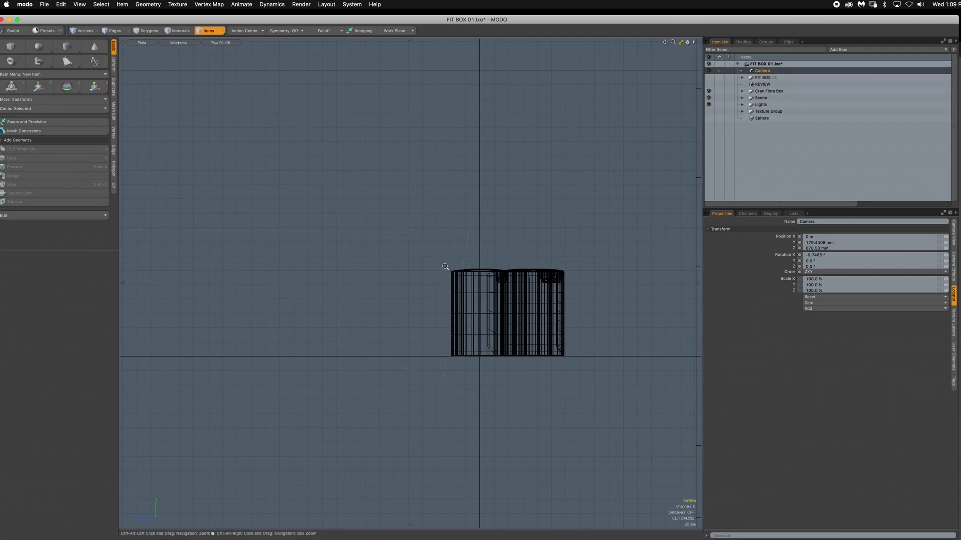
pyautogui.keyDown('ctrl'); pyautogui.keyDown('alt'); pyautogui.moveTo(445, 267); pyautogui.dragTo(396, 265); pyautogui.keyUp('alt'); pyautogui.keyUp('ctrl')
pyautogui.press('w')
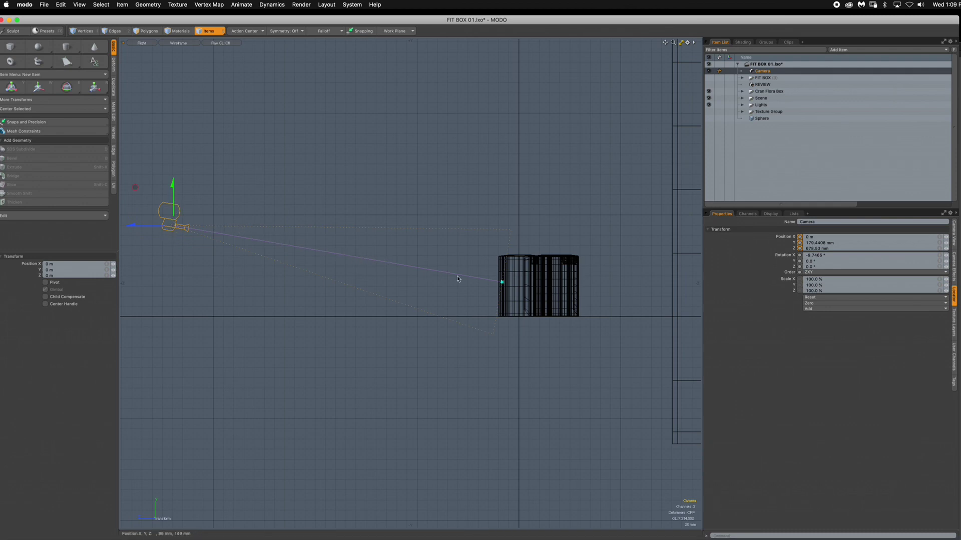
# Review the Camera's lens and depth of field settings, then check its target point against the front box in the Top view.
pyautogui.click(953, 233)
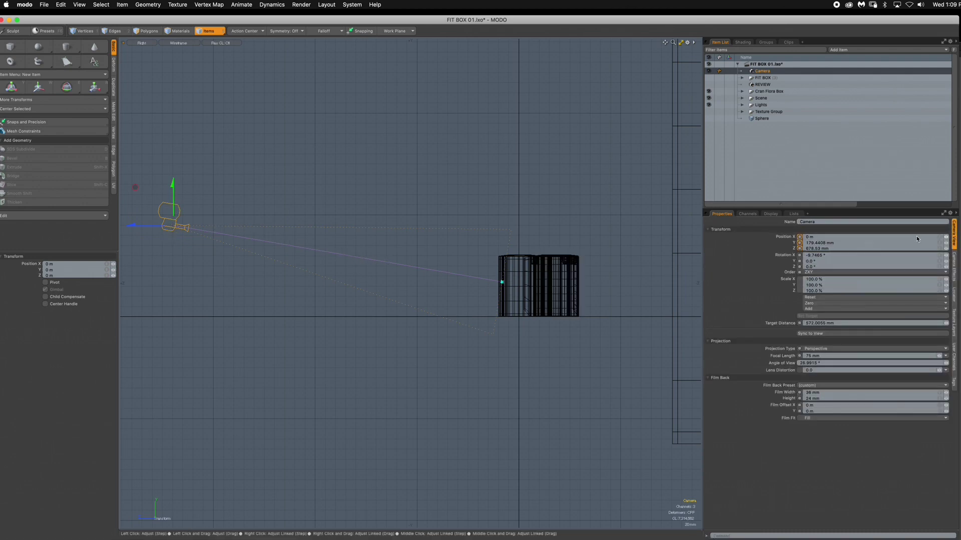
pyautogui.click(953, 266)
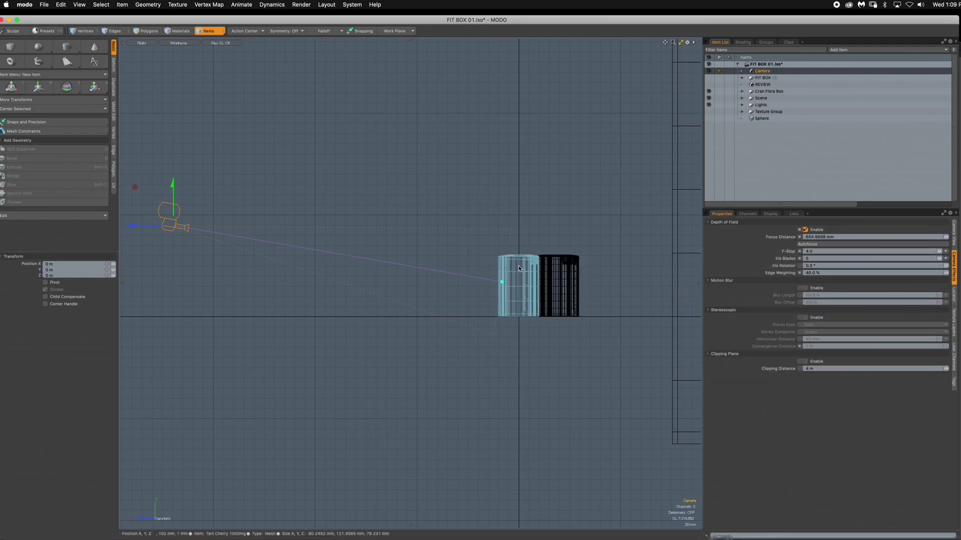
pyautogui.hotkey('ctrl', 'space')
pyautogui.click(519, 214)
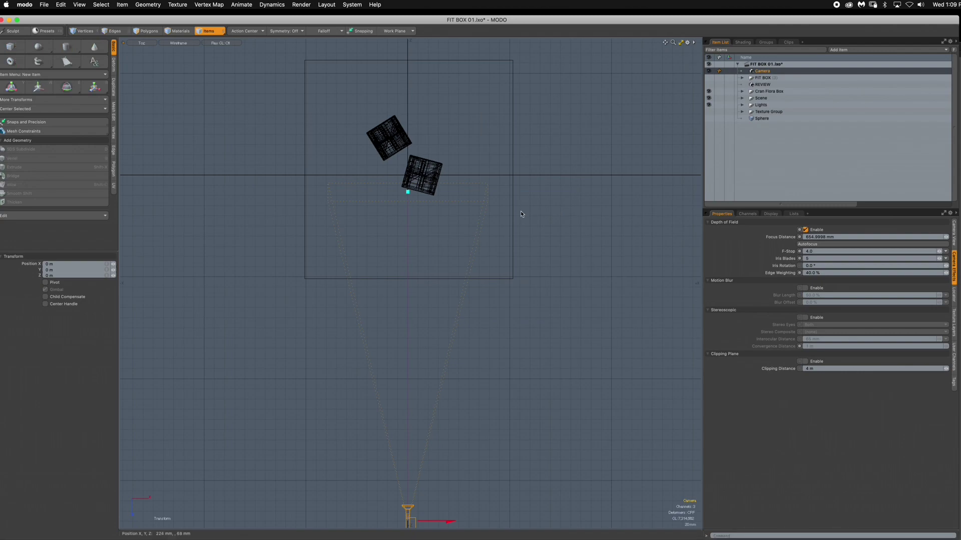
pyautogui.keyDown('ctrl'); pyautogui.keyDown('alt'); pyautogui.moveTo(402, 178); pyautogui.dragTo(505, 195); pyautogui.keyUp('alt'); pyautogui.keyUp('ctrl')
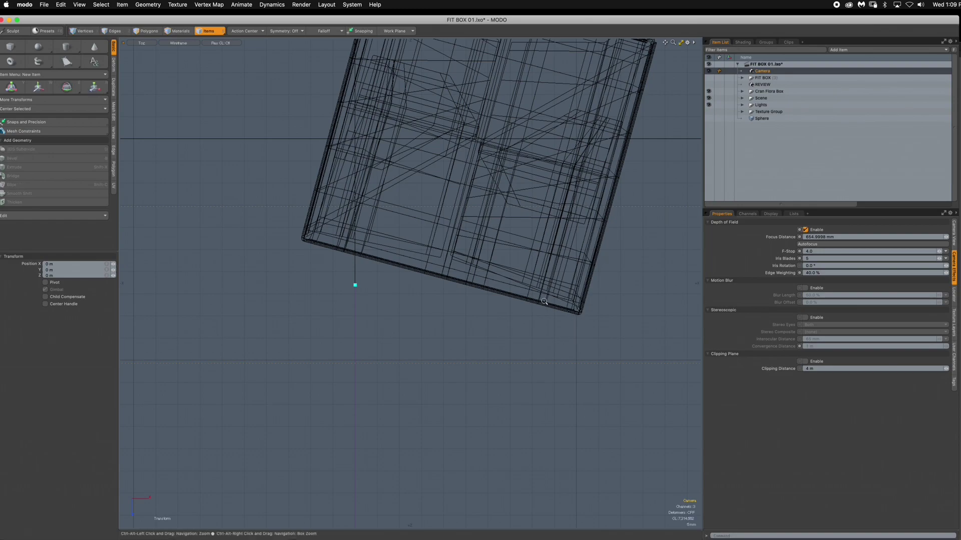
# Examine the focus target point, the two boxes and the Camera's distance and framing in the Top view.
pyautogui.keyDown('ctrl'); pyautogui.keyDown('alt'); pyautogui.moveTo(531, 294); pyautogui.dragTo(436, 310); pyautogui.keyUp('alt'); pyautogui.keyUp('ctrl')
pyautogui.scroll(3, 436, 309)
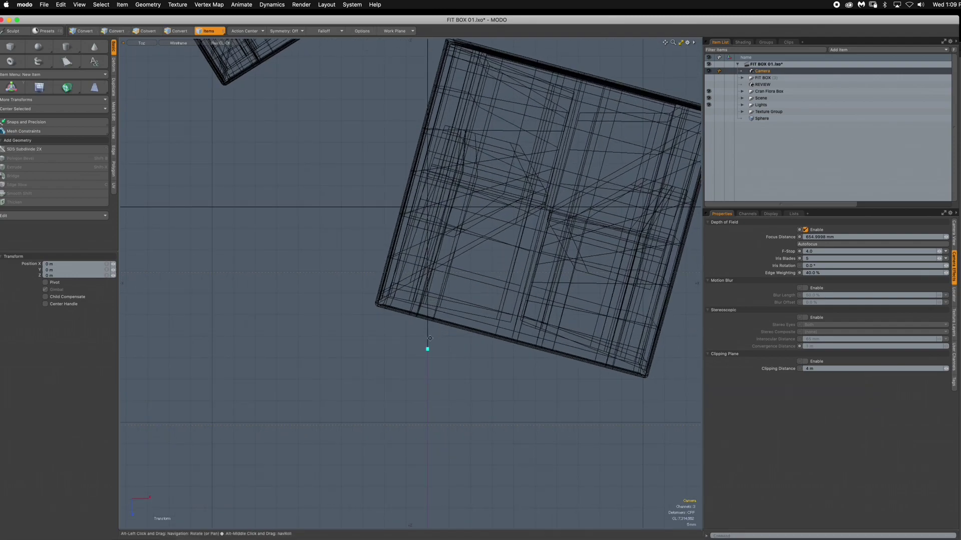
pyautogui.scroll(-3, 428, 331)
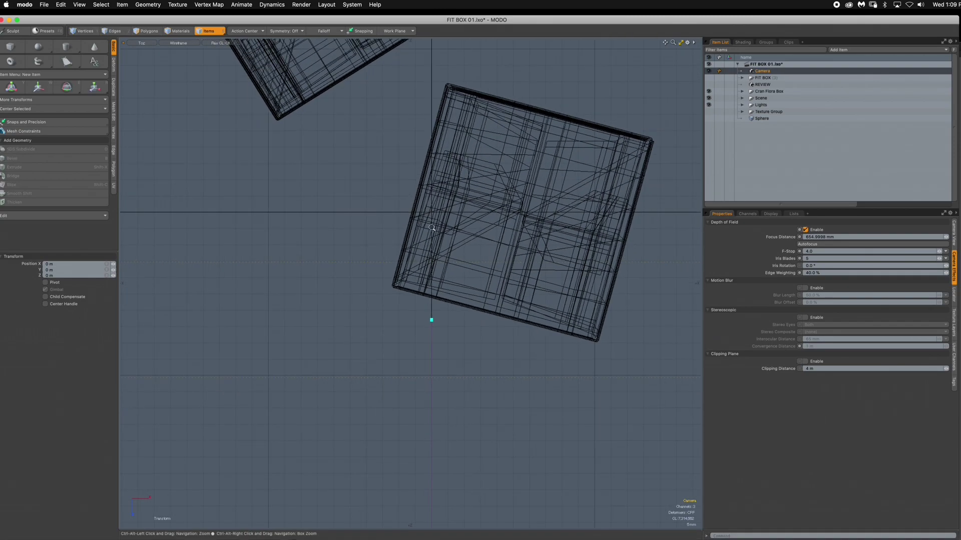
pyautogui.keyDown('alt'); pyautogui.moveTo(431, 99); pyautogui.dragTo(440, 169); pyautogui.keyUp('alt')
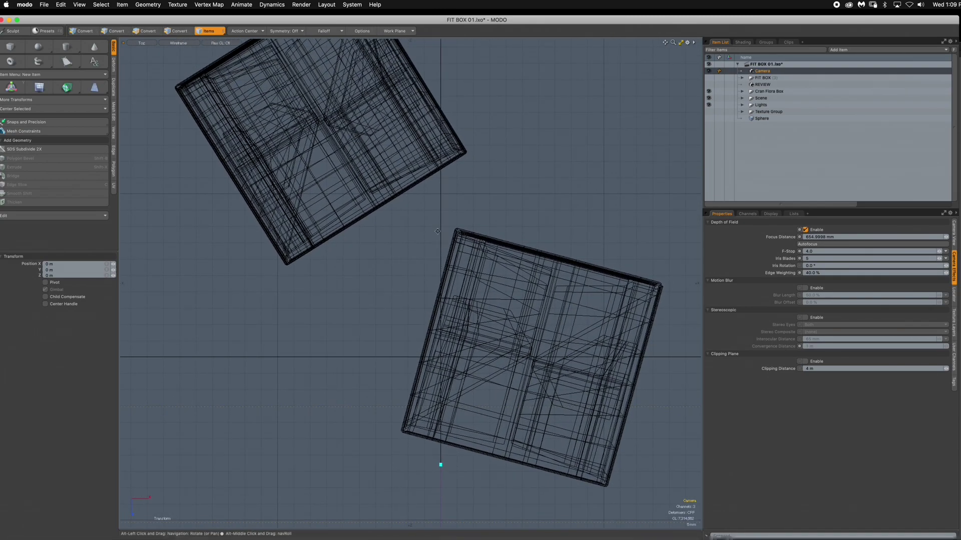
pyautogui.scroll(-2, 440, 168)
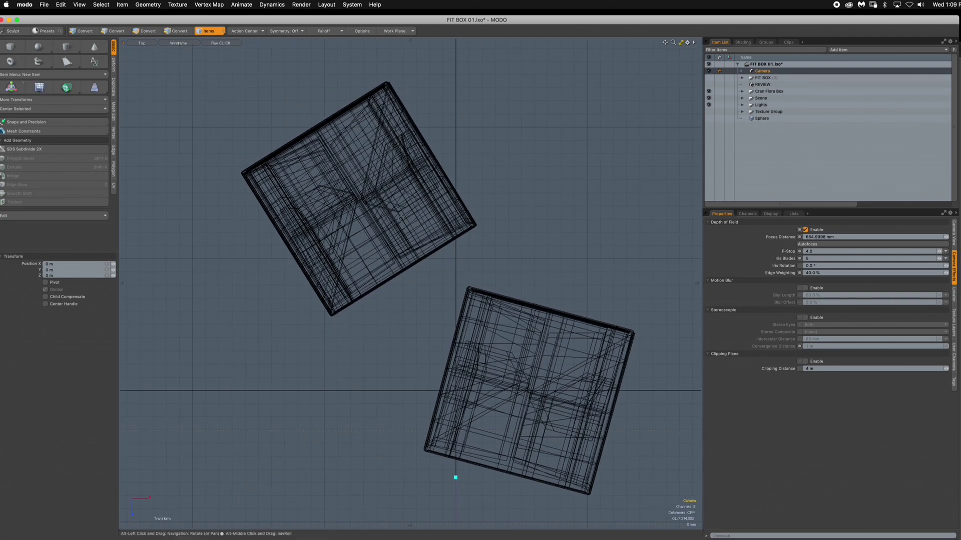
pyautogui.scroll(-6, 527, 234)
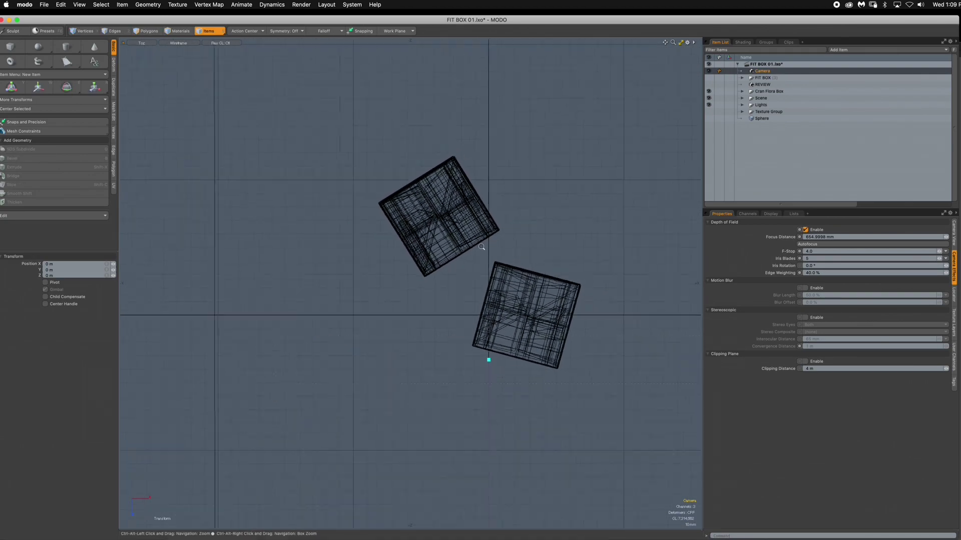
pyautogui.keyDown('alt'); pyautogui.moveTo(501, 384); pyautogui.dragTo(378, 147); pyautogui.keyUp('alt')
pyautogui.scroll(-5, 478, 262)
pyautogui.keyDown('alt'); pyautogui.moveTo(474, 297); pyautogui.dragTo(449, 288); pyautogui.keyUp('alt')
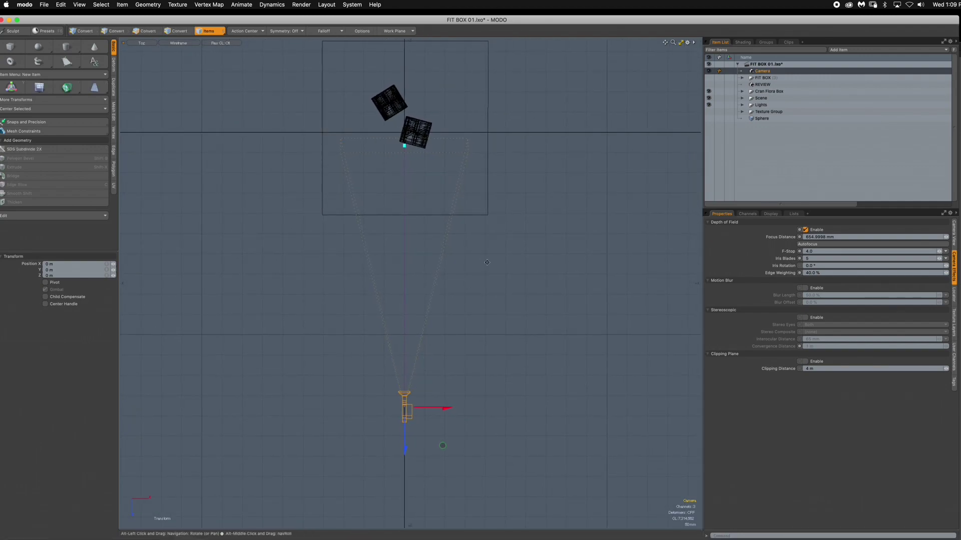
# Switch the viewport to the Camera view and bring up the Preview render of the two-box scene.
pyautogui.hotkey('ctrl', 'space')
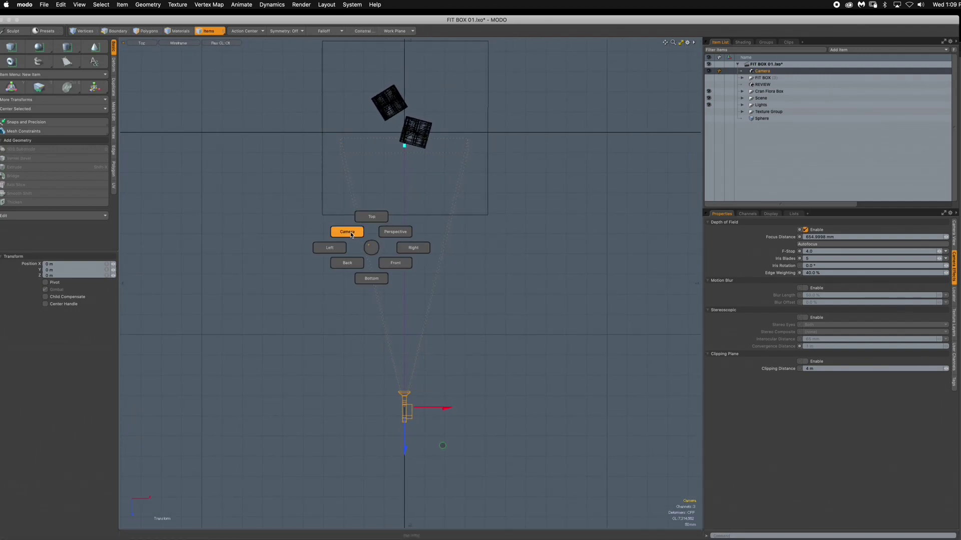
pyautogui.click(349, 233)
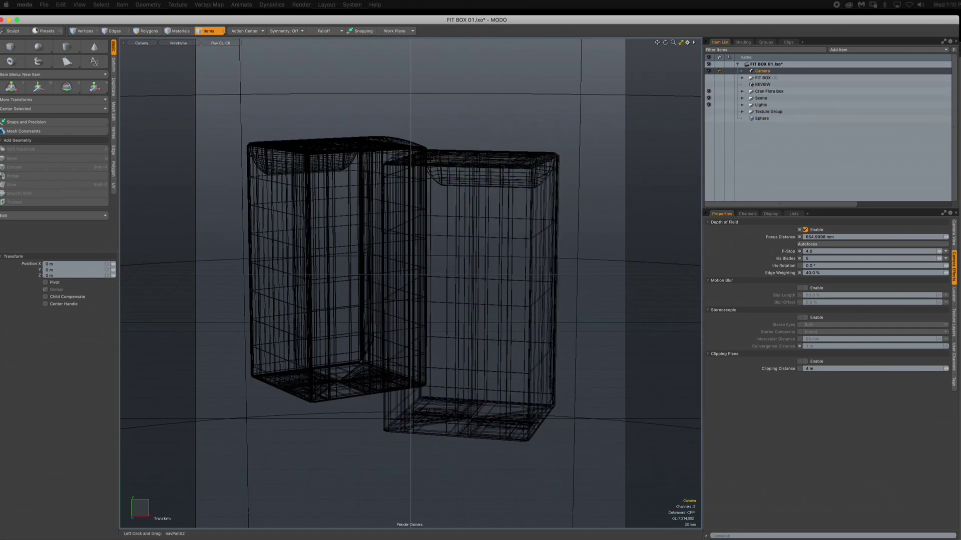
pyautogui.moveTo(960, 290); pyautogui.dragTo(279, 57)
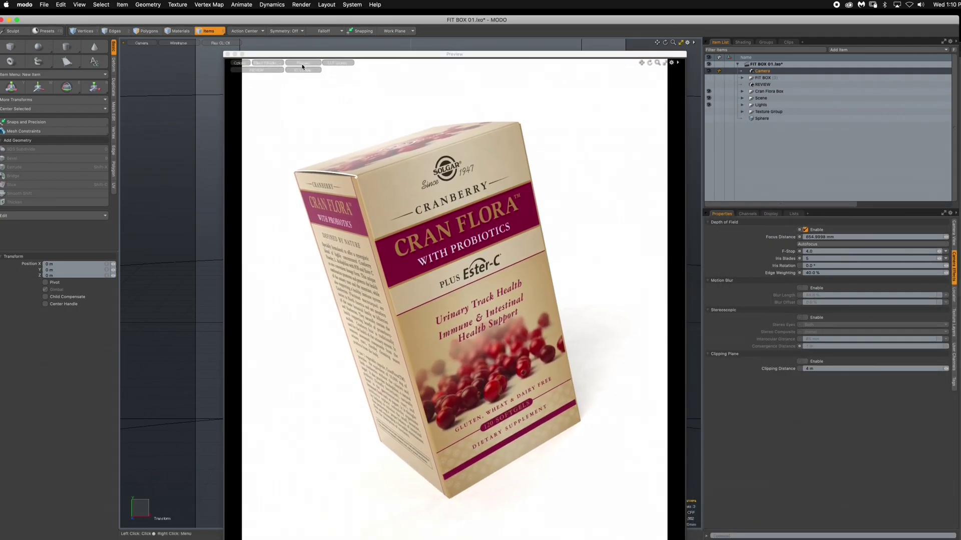
pyautogui.click(267, 70)
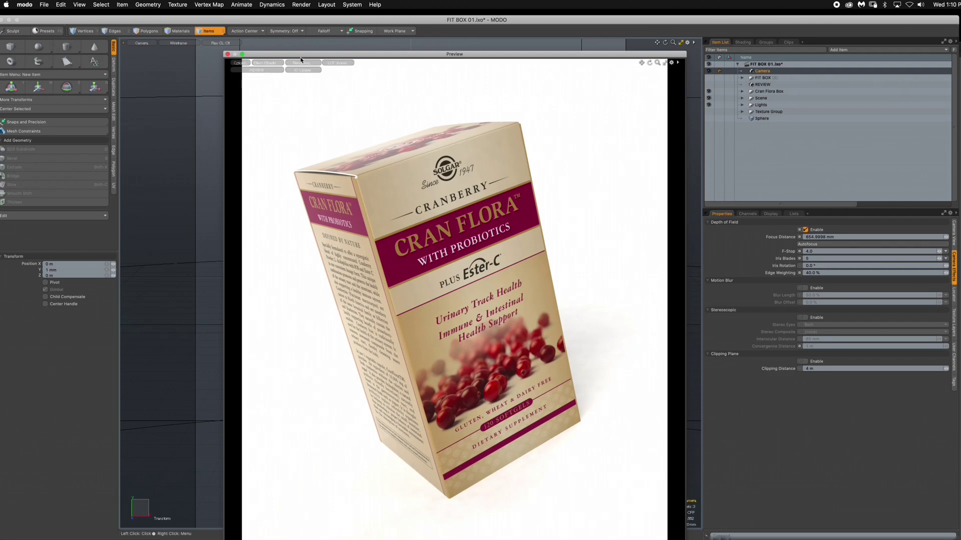
pyautogui.moveTo(301, 54); pyautogui.dragTo(301, 42)
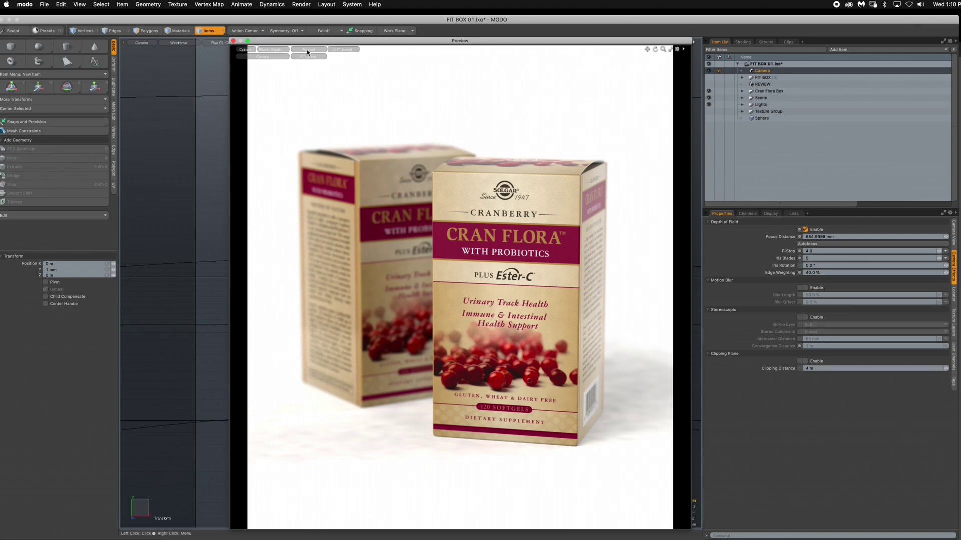
# Switch to Photoshop to examine the two-box image BOX RENDERING.PSD, and return to the MODO Preview for comparison.
pyautogui.press('super+Tab')
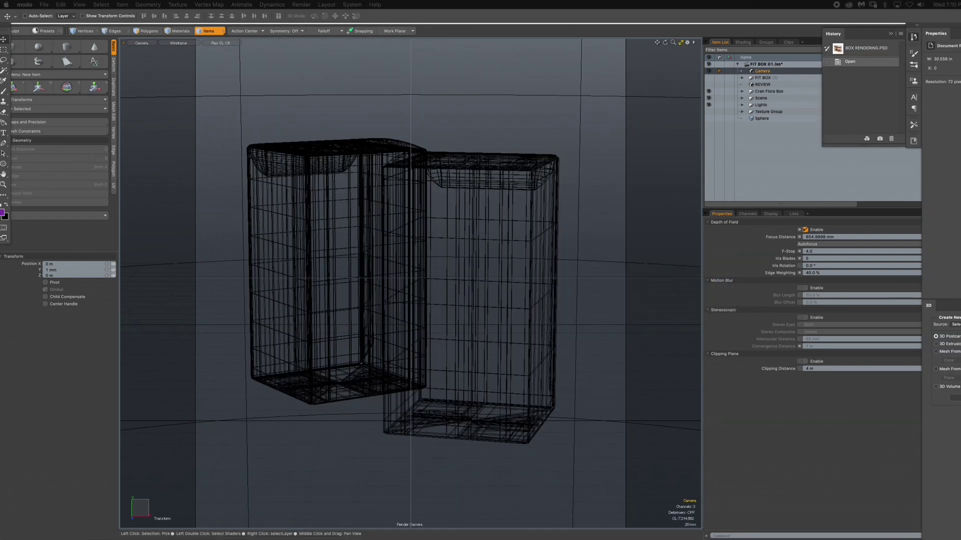
pyautogui.click(848, 539)
pyautogui.moveTo(528, 83); pyautogui.dragTo(502, 48)
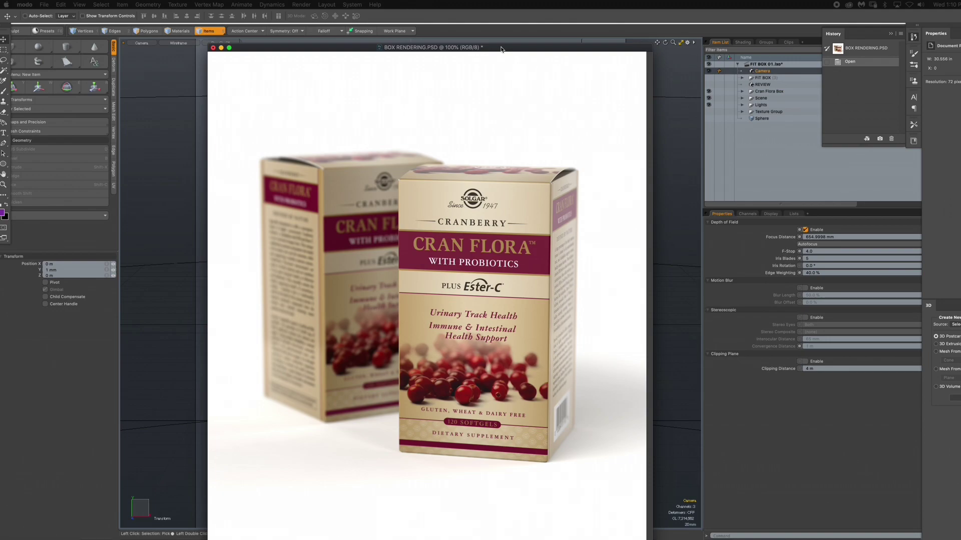
pyautogui.moveTo(502, 49); pyautogui.dragTo(576, 56)
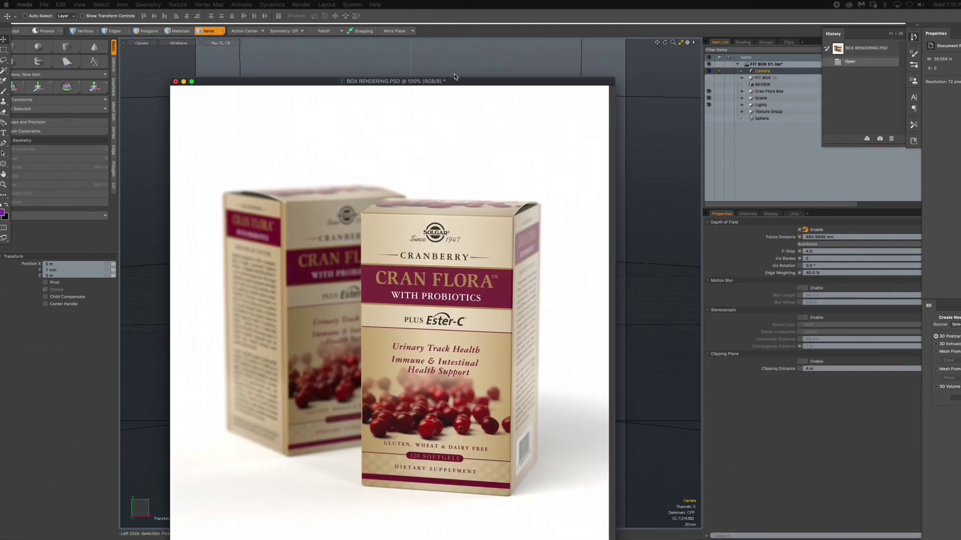
pyautogui.moveTo(464, 85); pyautogui.dragTo(486, 39)
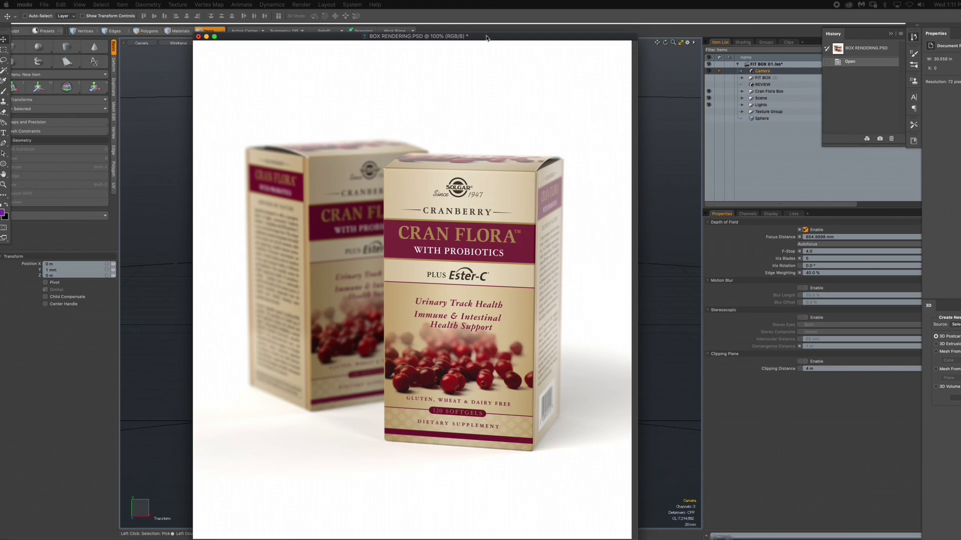
pyautogui.click(486, 38)
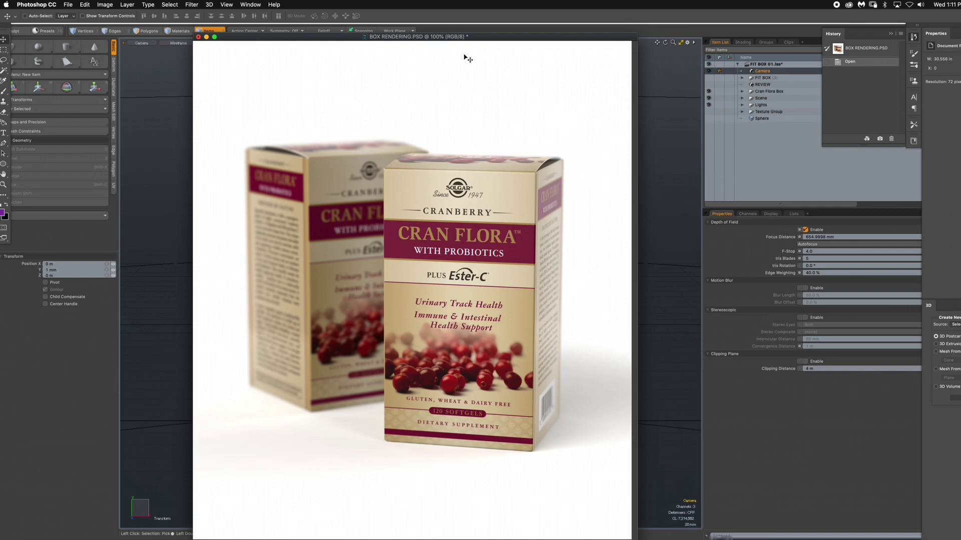
pyautogui.moveTo(340, 39); pyautogui.dragTo(960, 60)
pyautogui.press('super+Tab')
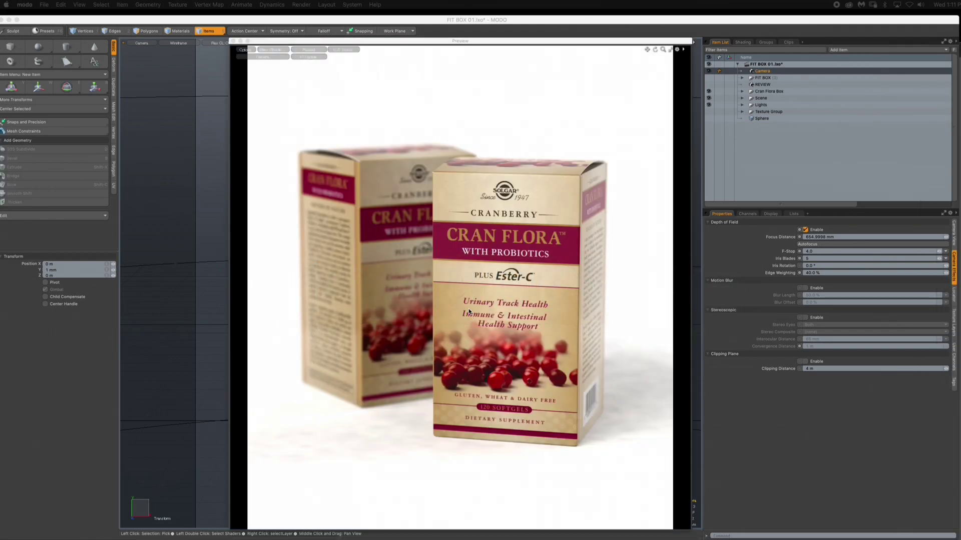